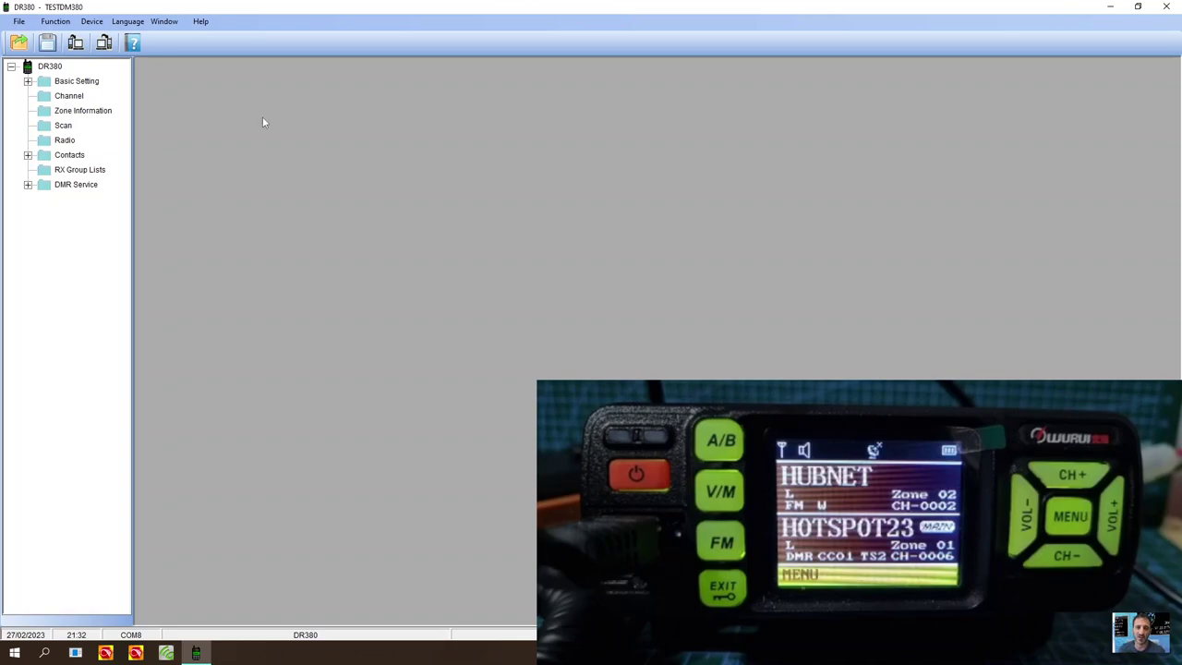
# Open the general Setting form, move it up, and review the voice language and squelch options
pyautogui.doubleClick(89, 81)
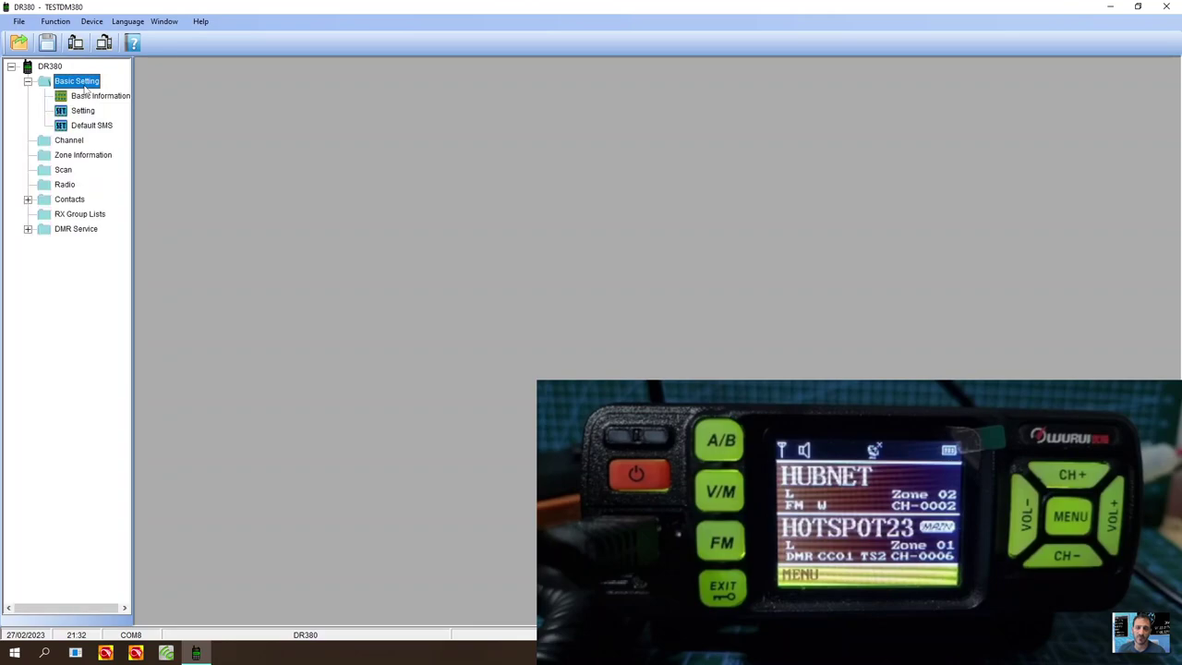
pyautogui.doubleClick(83, 111)
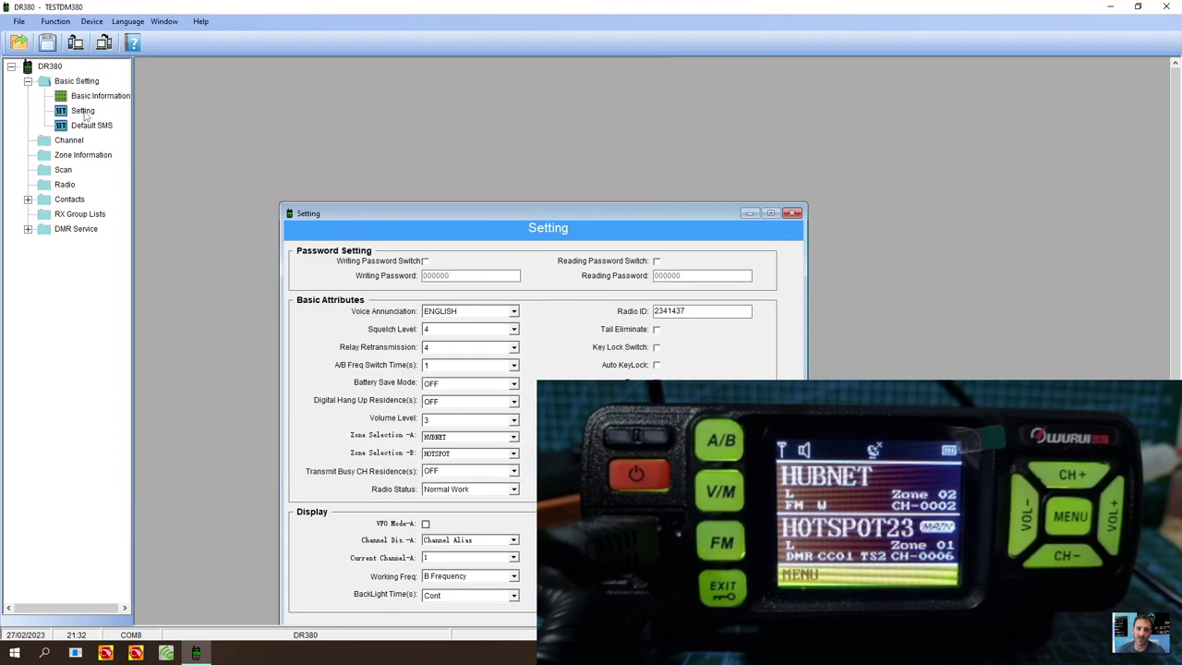
pyautogui.moveTo(624, 217); pyautogui.dragTo(466, 61)
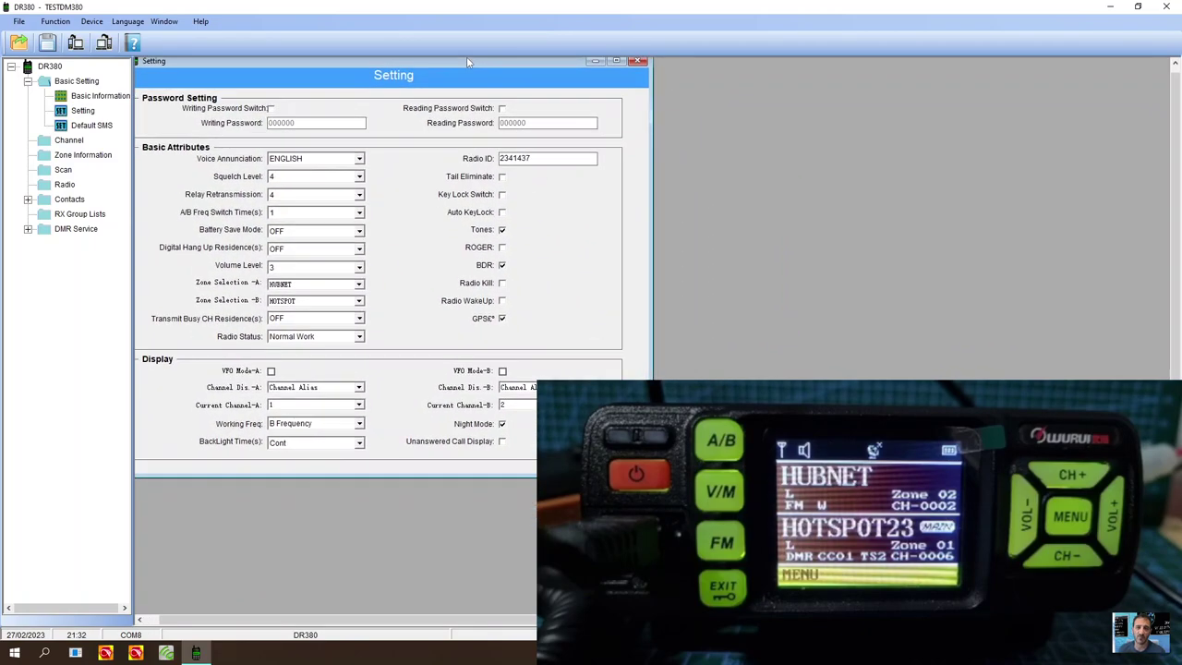
pyautogui.click(356, 166)
pyautogui.click(298, 185)
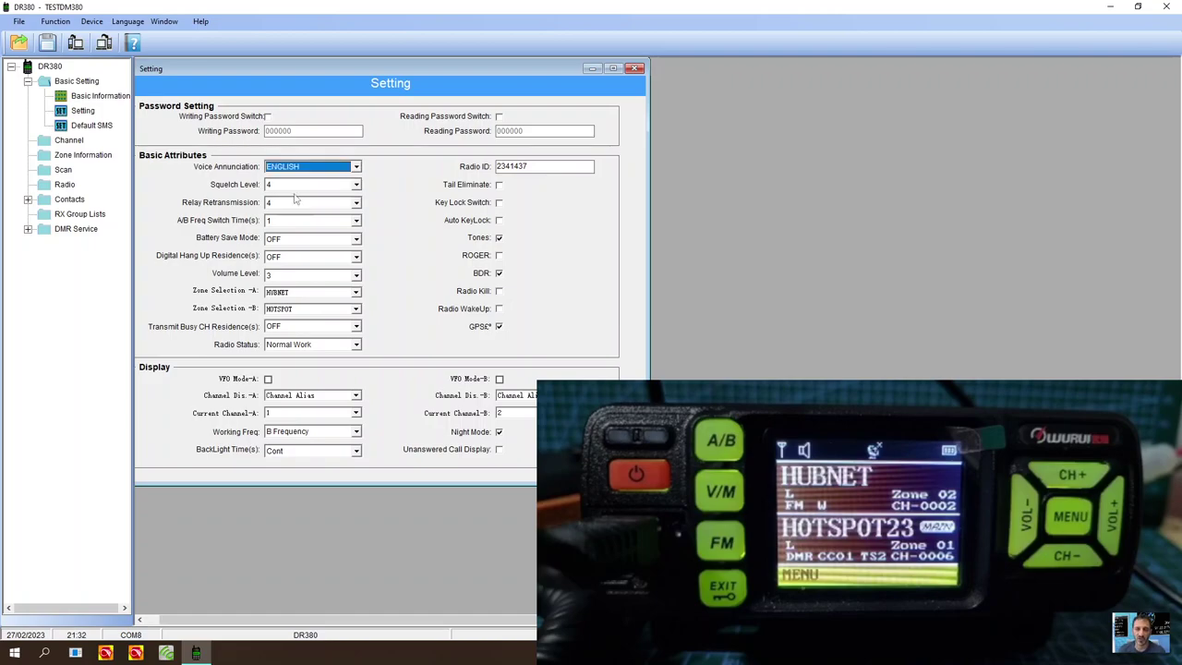
pyautogui.click(358, 184)
pyautogui.click(357, 184)
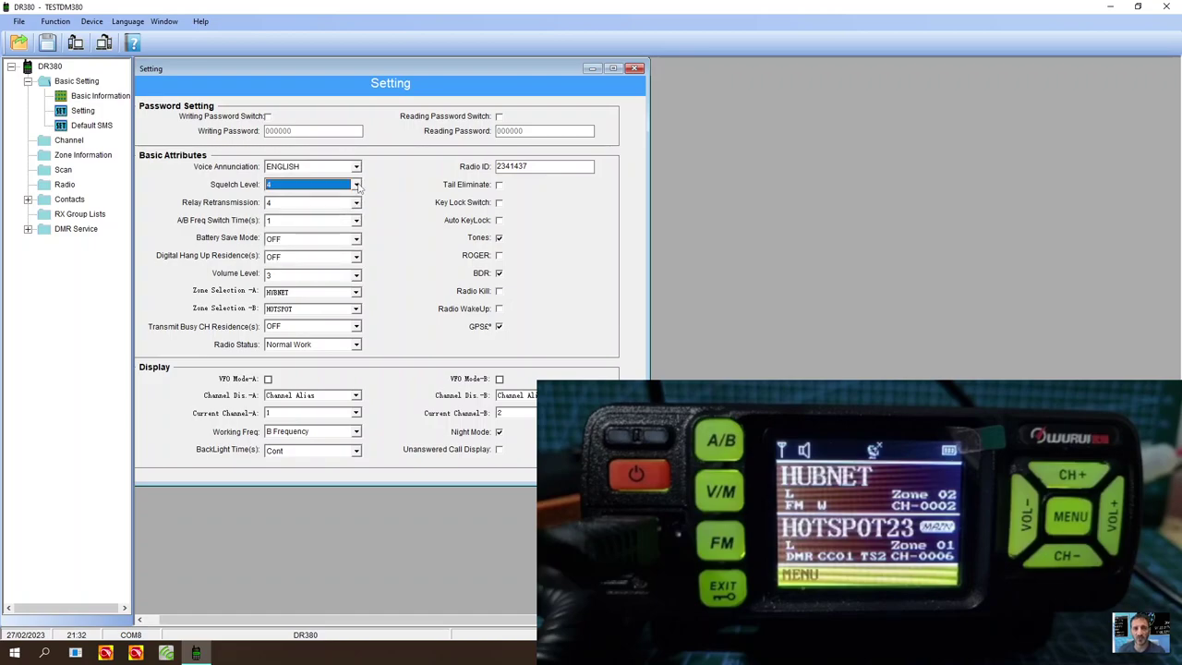
# Keep zones HUBNET (A), HOTSPOT (B) and Channel Alias display; enable VFO Mode-A and VFO Mode-B
pyautogui.click(356, 292)
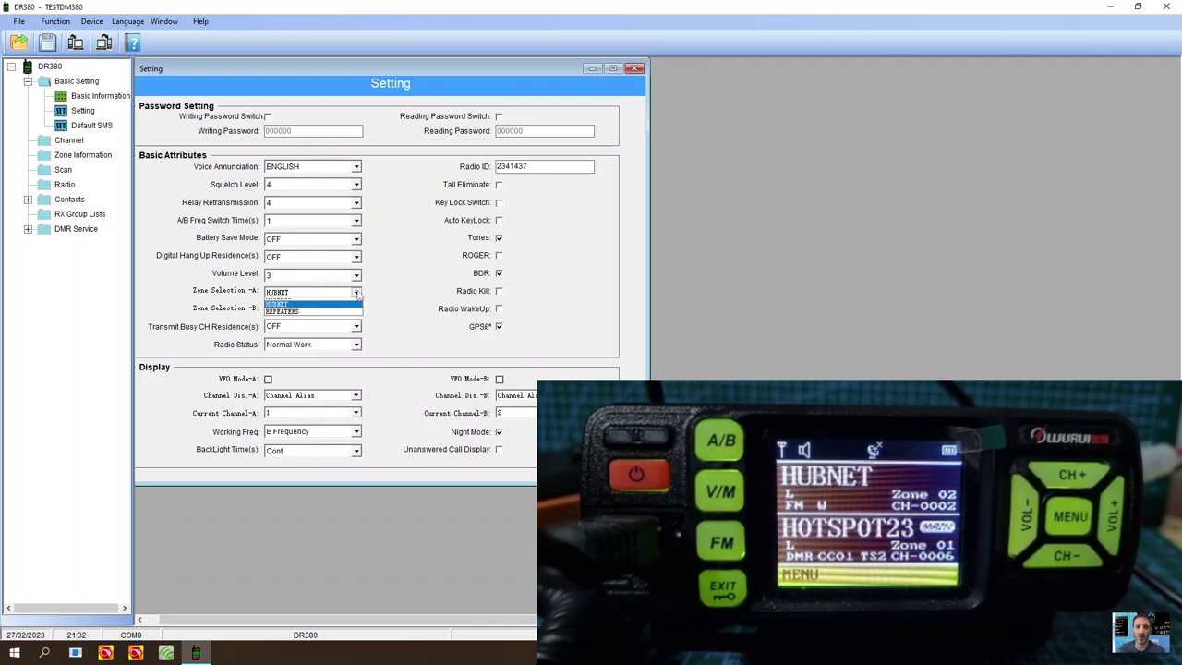
pyautogui.click(356, 292)
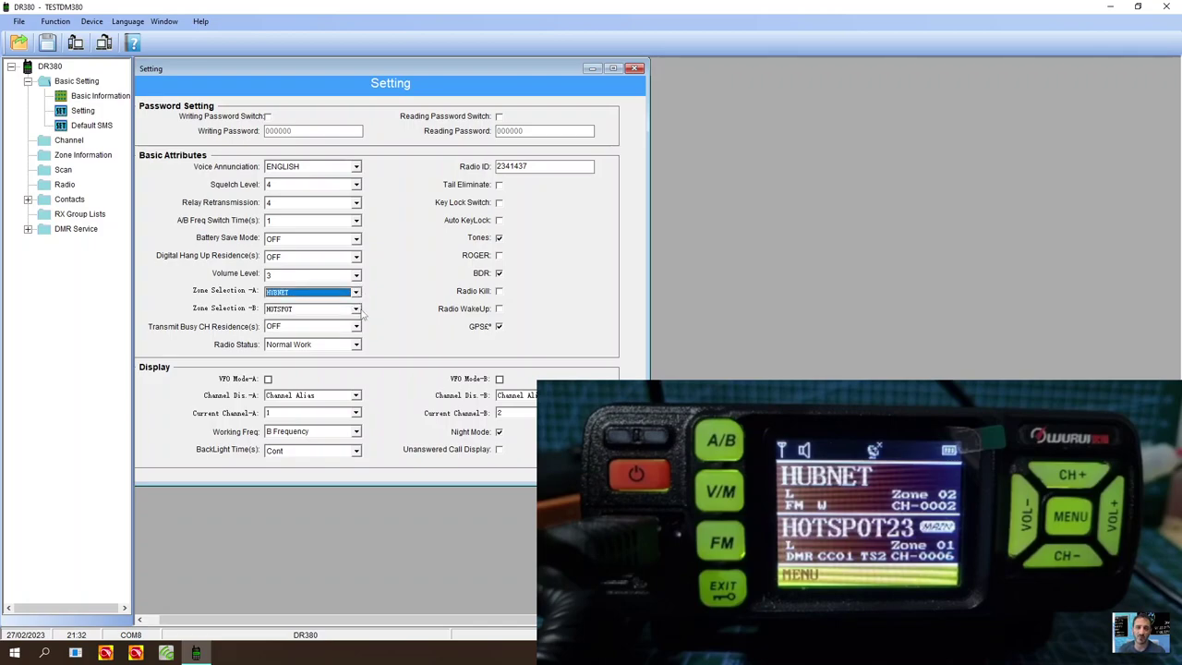
pyautogui.click(356, 309)
pyautogui.click(356, 309)
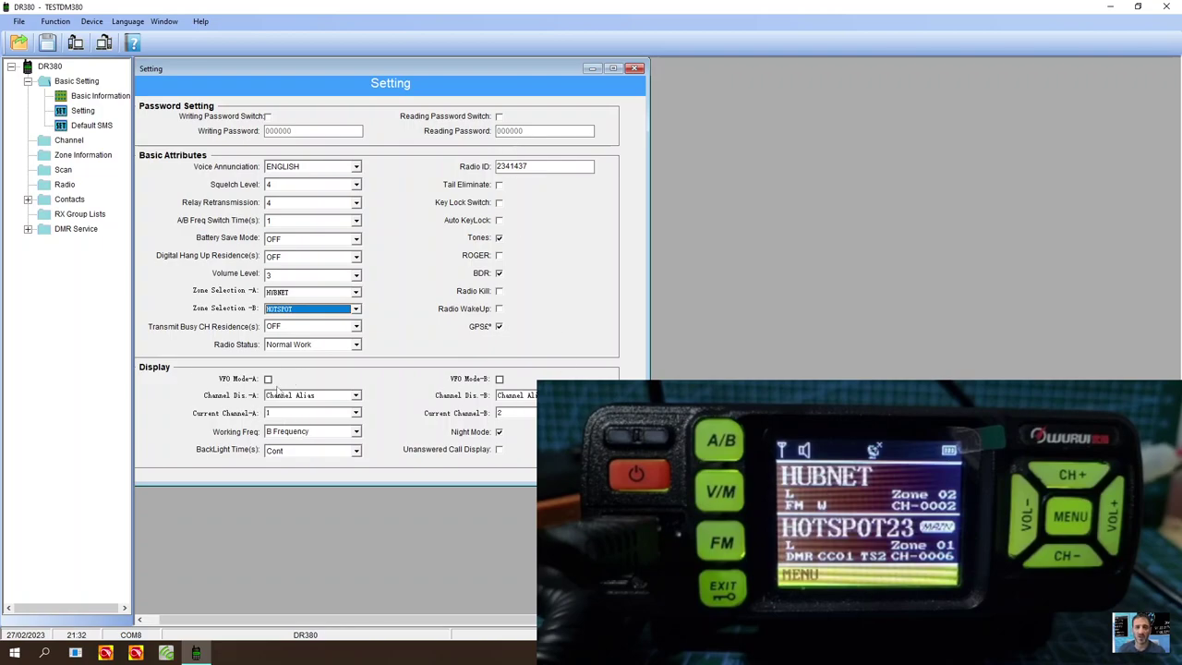
pyautogui.click(355, 395)
pyautogui.click(355, 396)
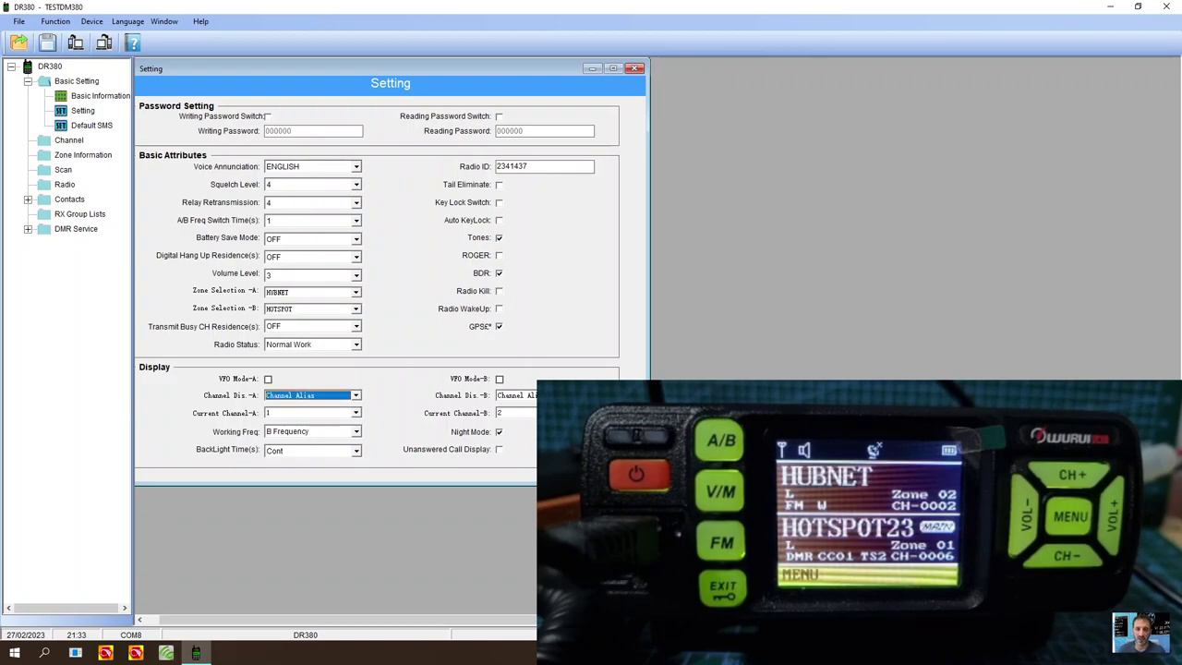
pyautogui.click(268, 378)
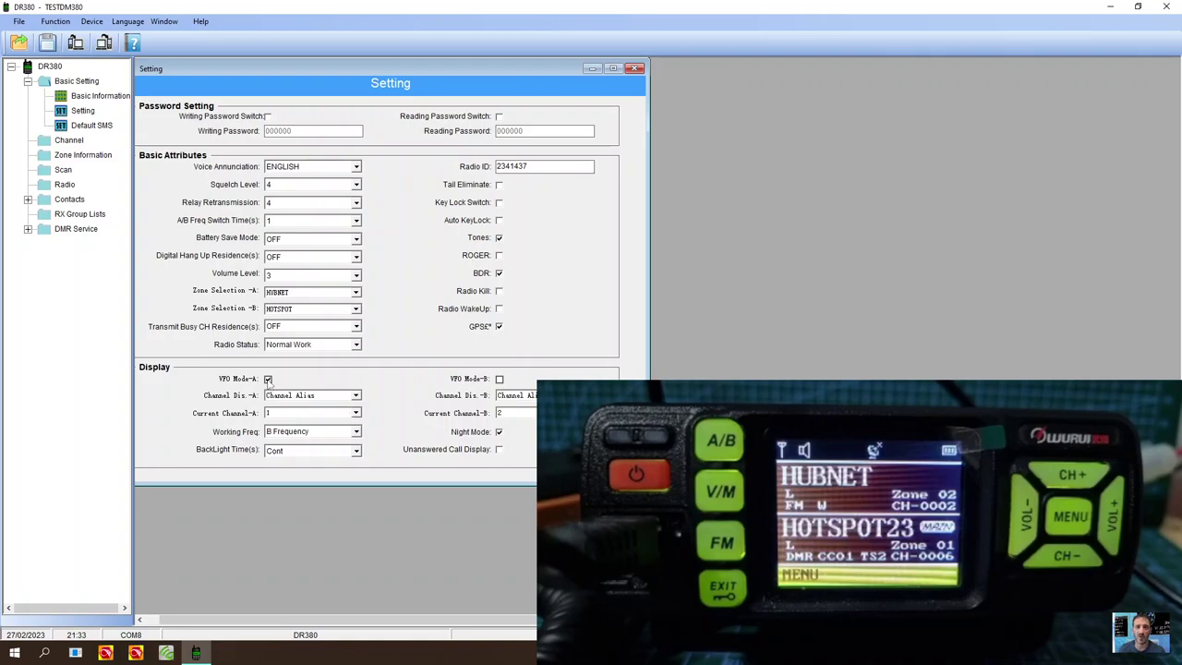
pyautogui.click(498, 379)
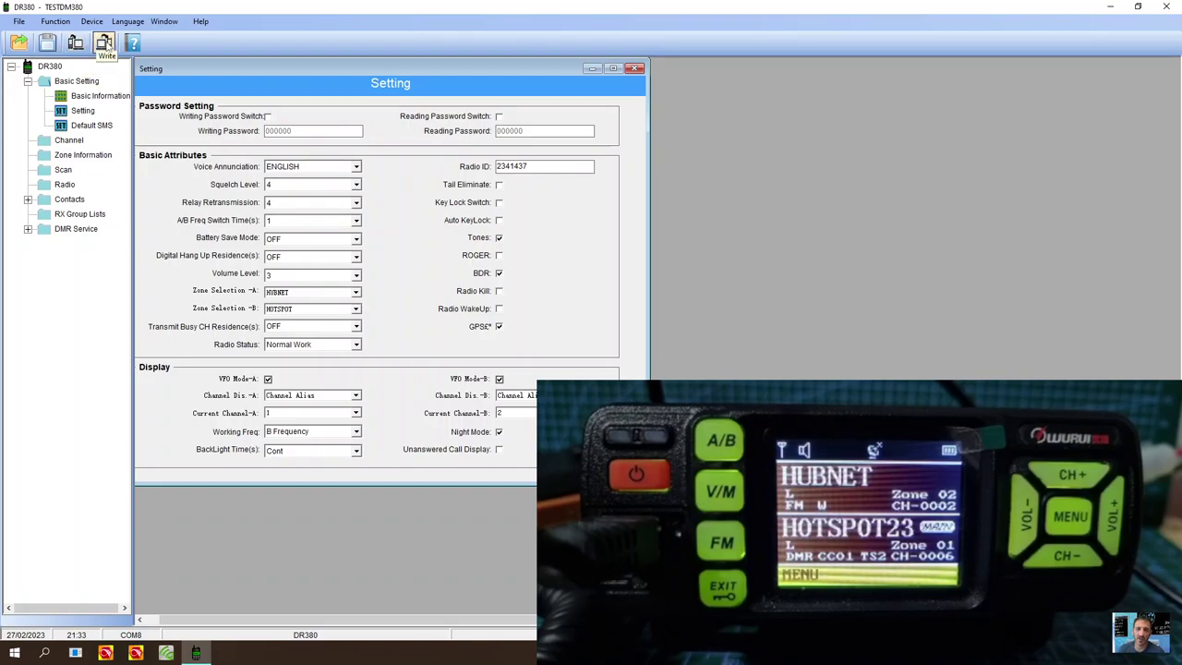
pyautogui.click(18, 23)
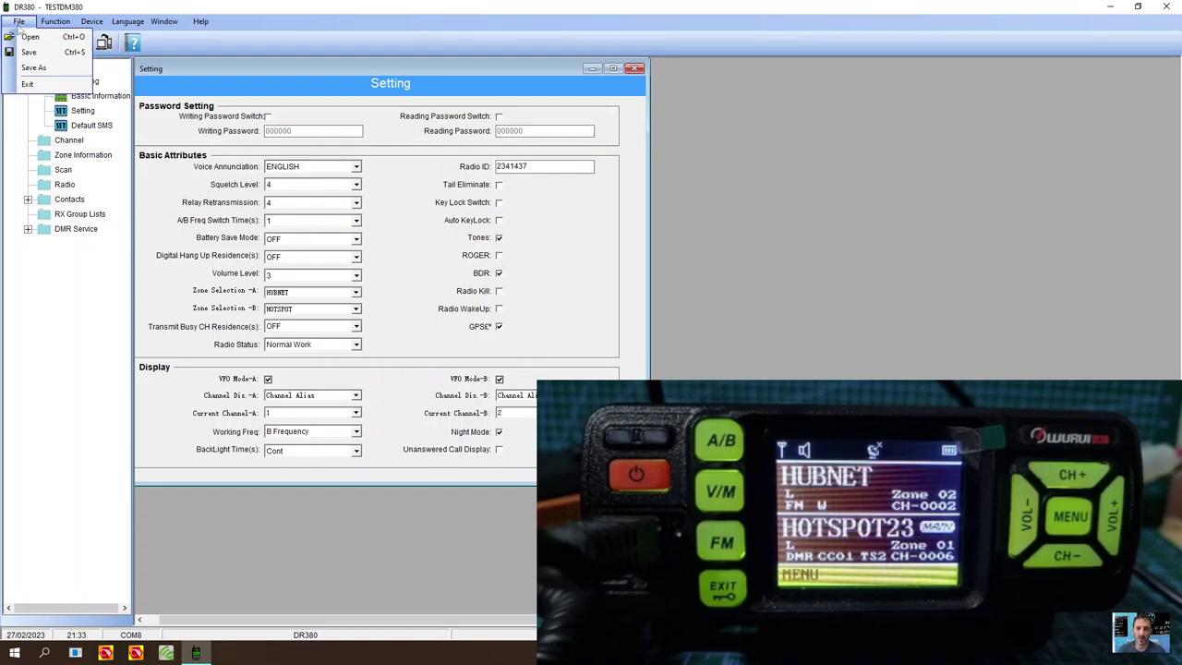
pyautogui.click(126, 36)
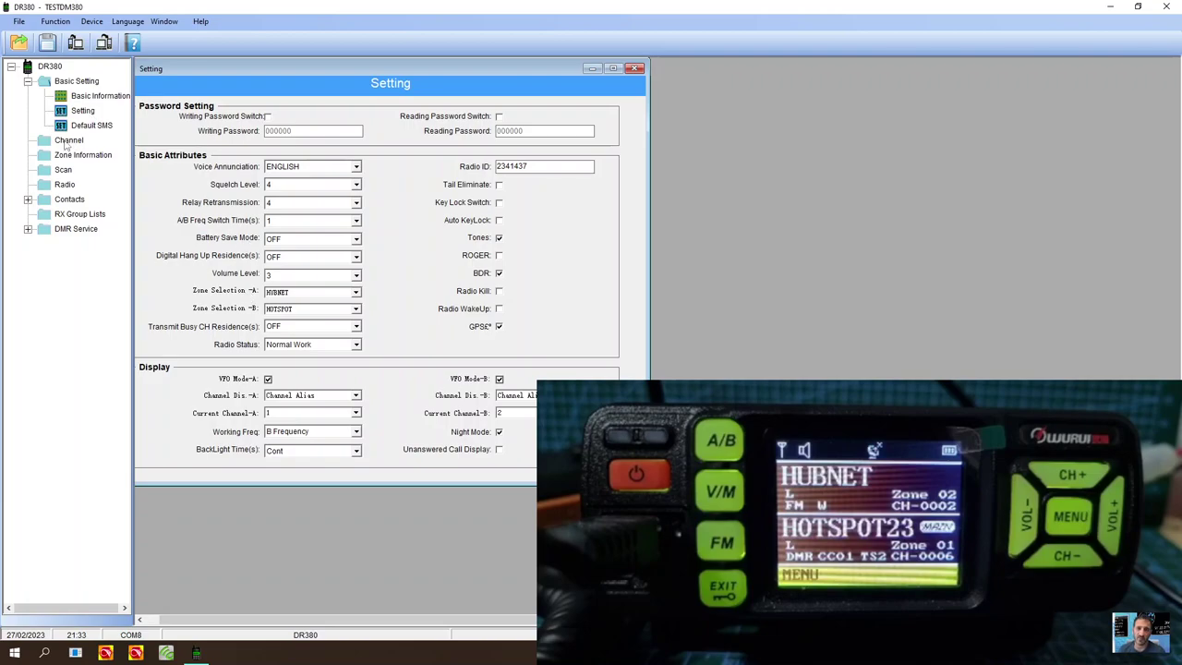
# Open the Contacts list, set the WORLD WIDE group call's Call ID to 91, and move the list aside
pyautogui.doubleClick(70, 202)
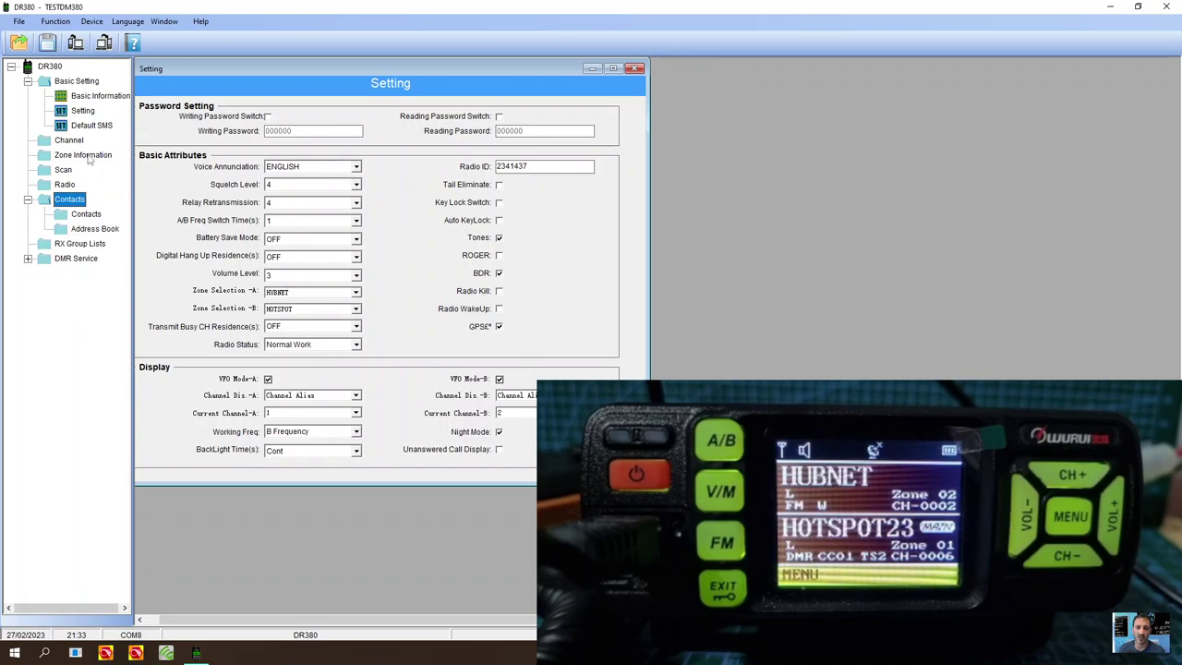
pyautogui.doubleClick(85, 215)
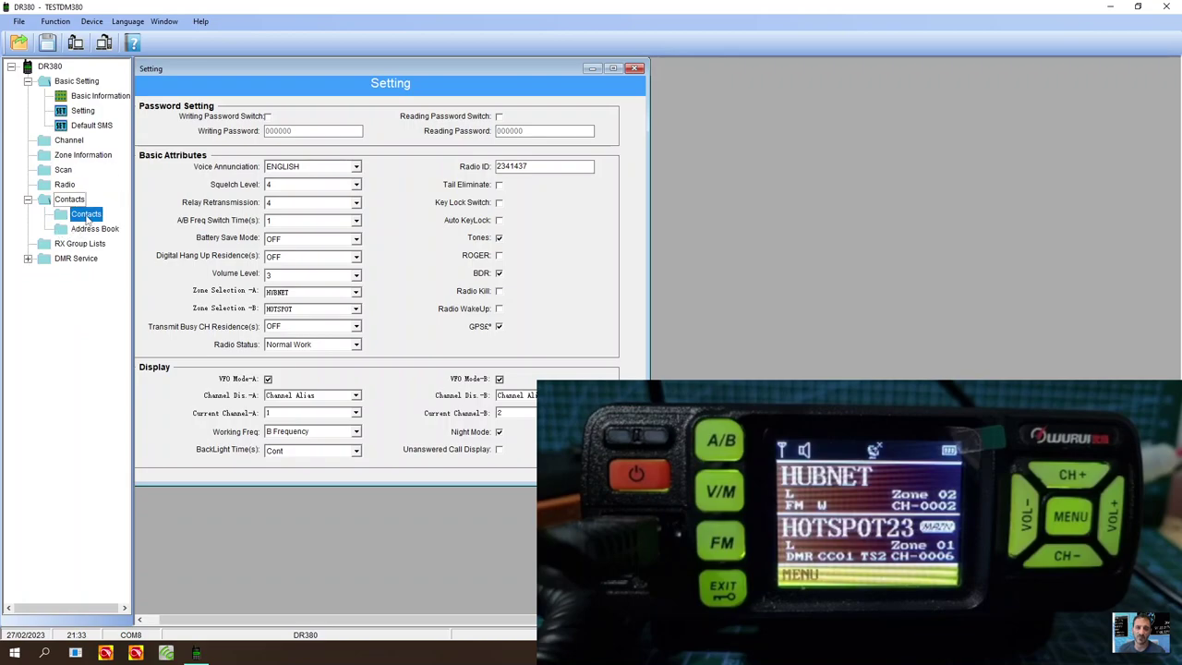
pyautogui.moveTo(592, 228); pyautogui.dragTo(465, 103)
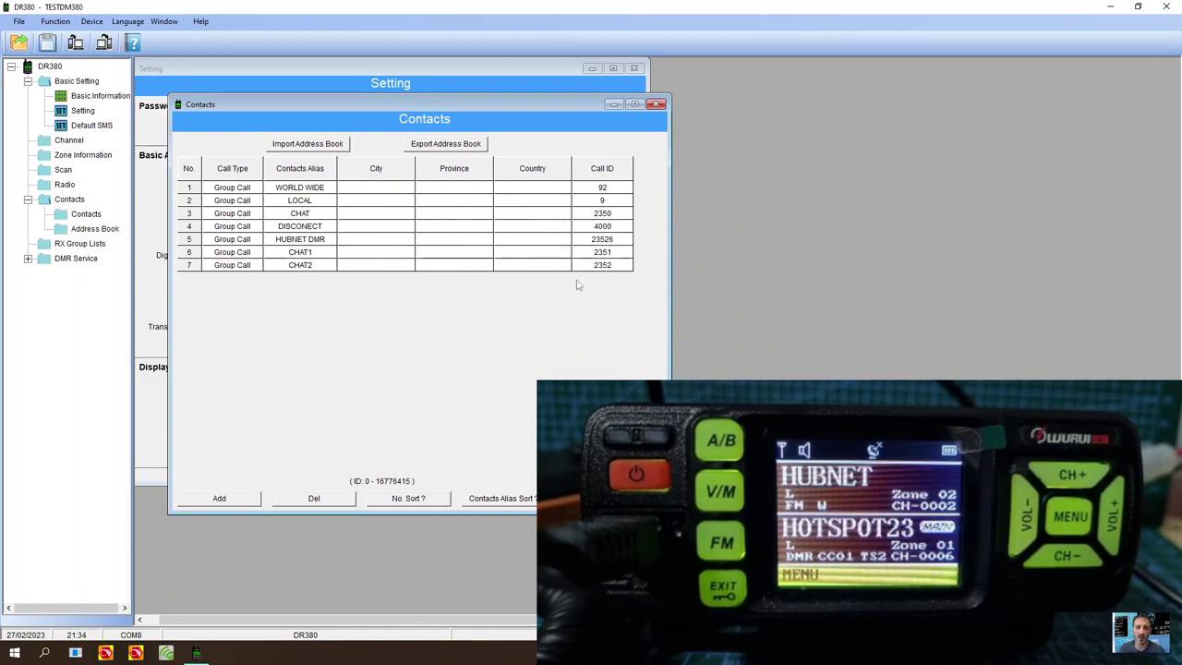
pyautogui.doubleClick(609, 189)
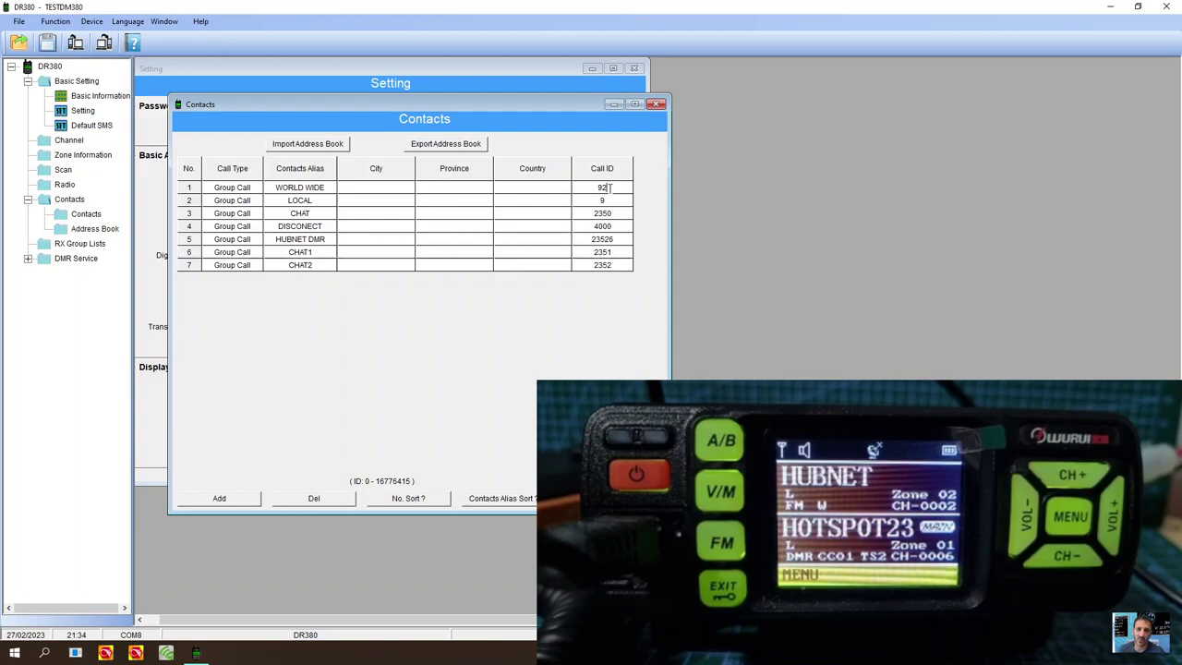
pyautogui.write('13')
pyautogui.press('Return')
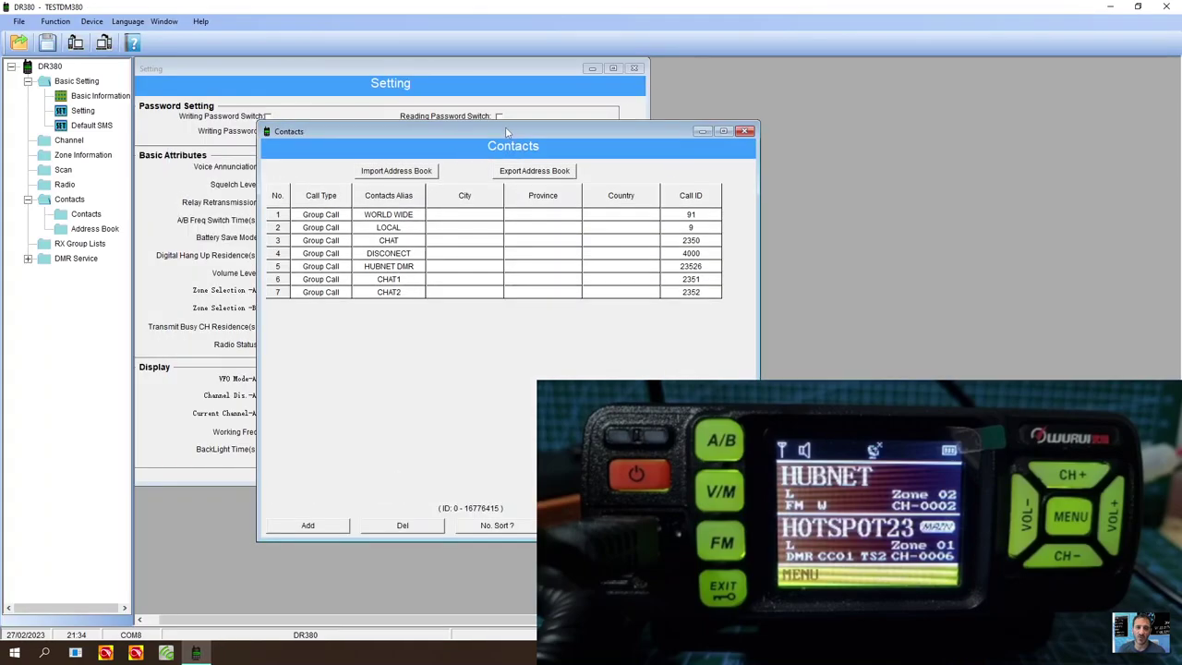
pyautogui.moveTo(506, 132); pyautogui.dragTo(939, 142)
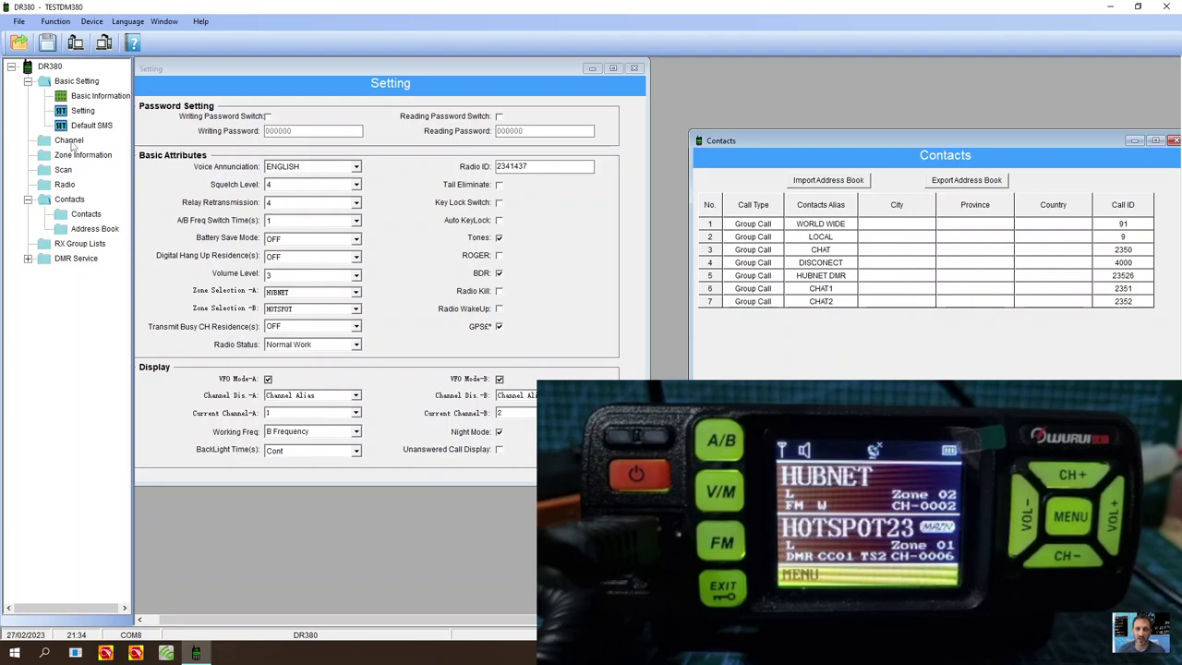
# Open the nine-channel list, move it to the upper left, and select channel 1's details cell
pyautogui.doubleClick(69, 141)
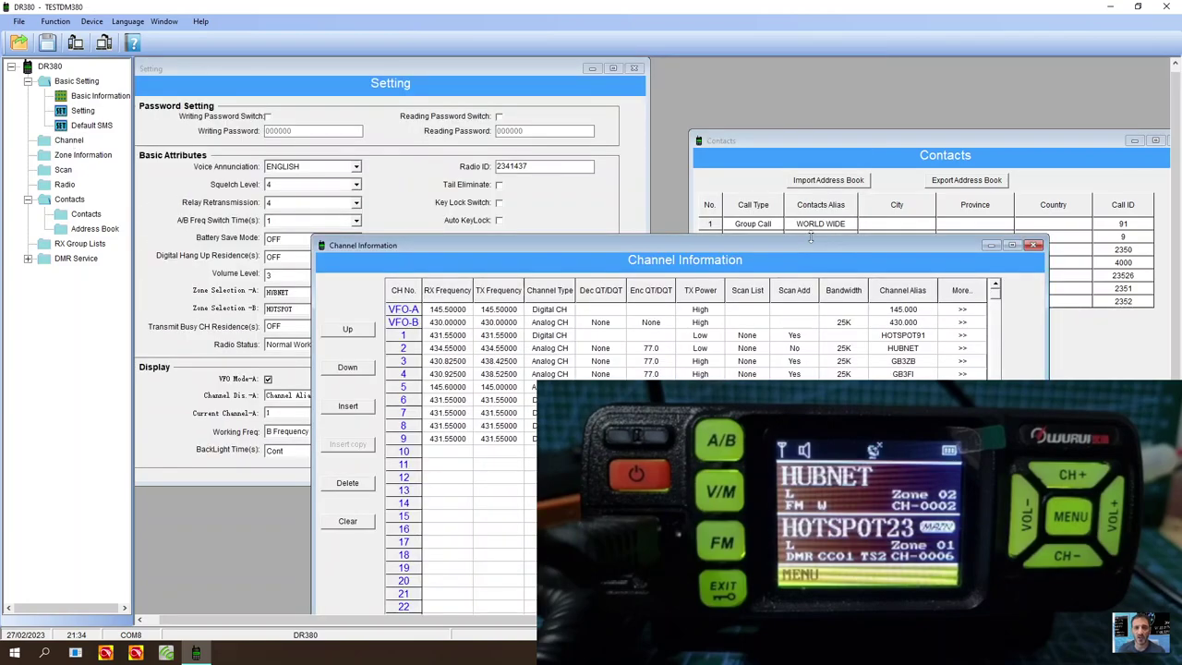
pyautogui.moveTo(805, 248); pyautogui.dragTo(651, 127)
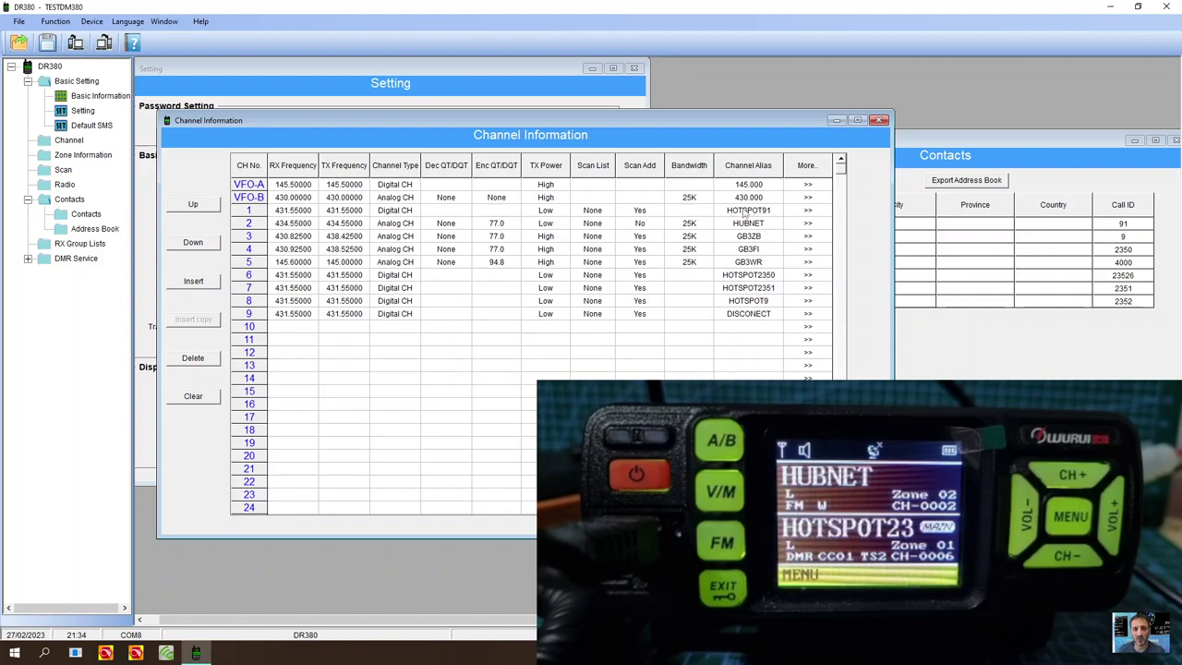
pyautogui.click(812, 214)
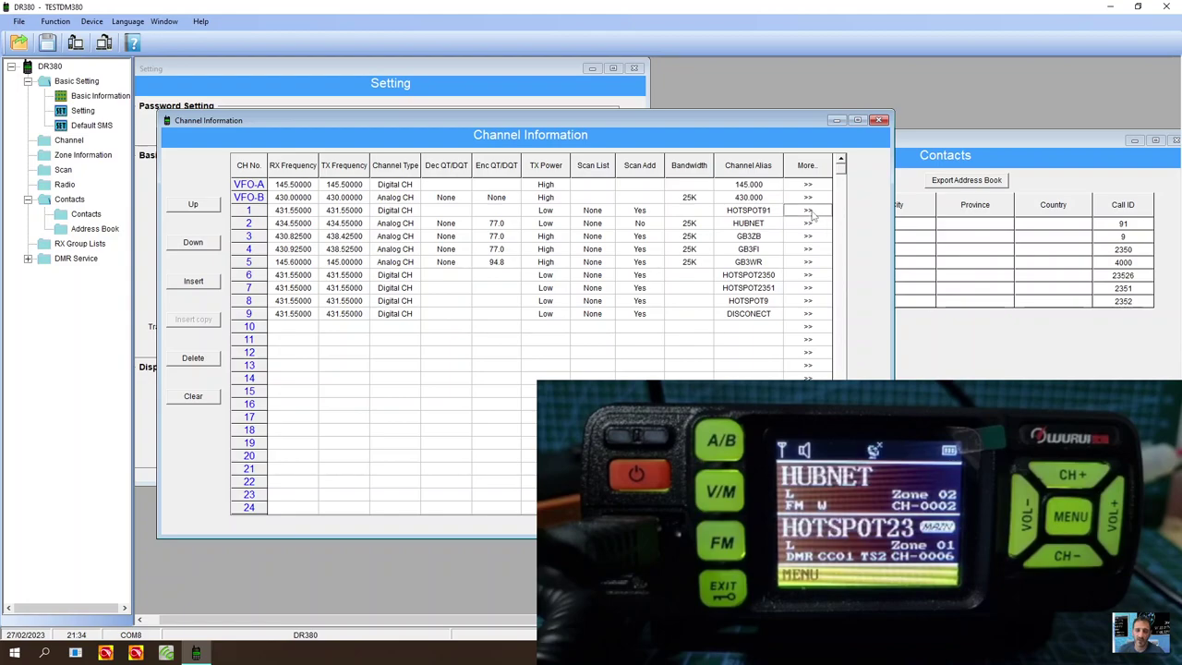
# Open HOTSPOT91's detail form and confirm its contact stays WORLD WIDE
pyautogui.click(810, 211)
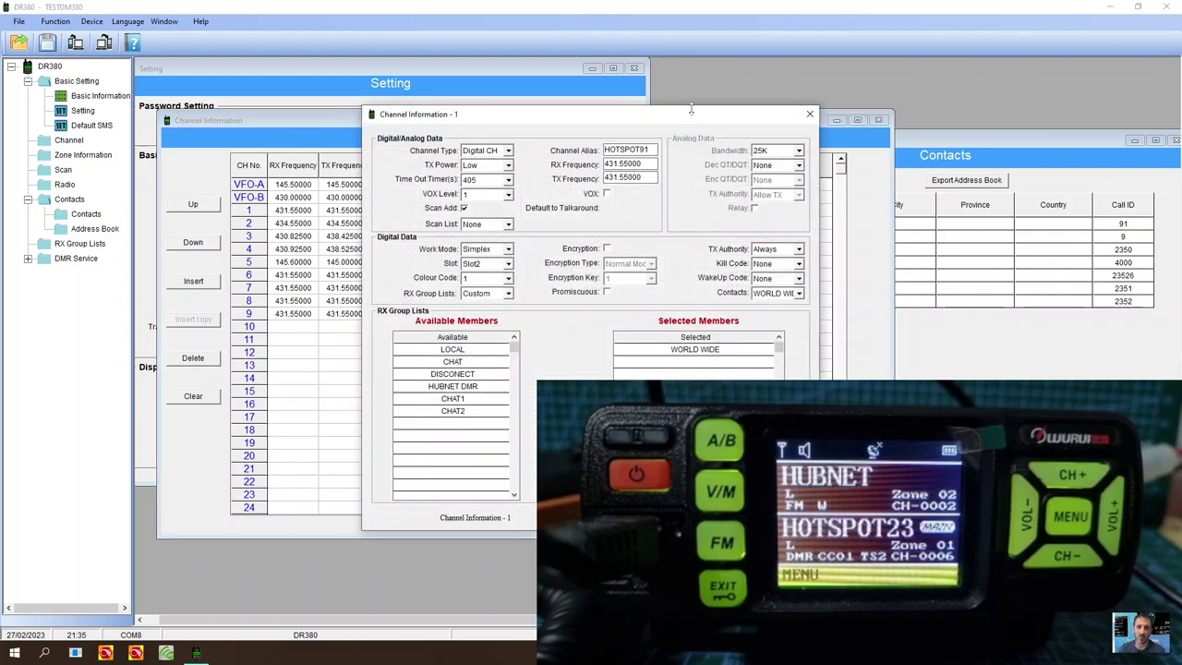
pyautogui.moveTo(695, 118); pyautogui.dragTo(510, 112)
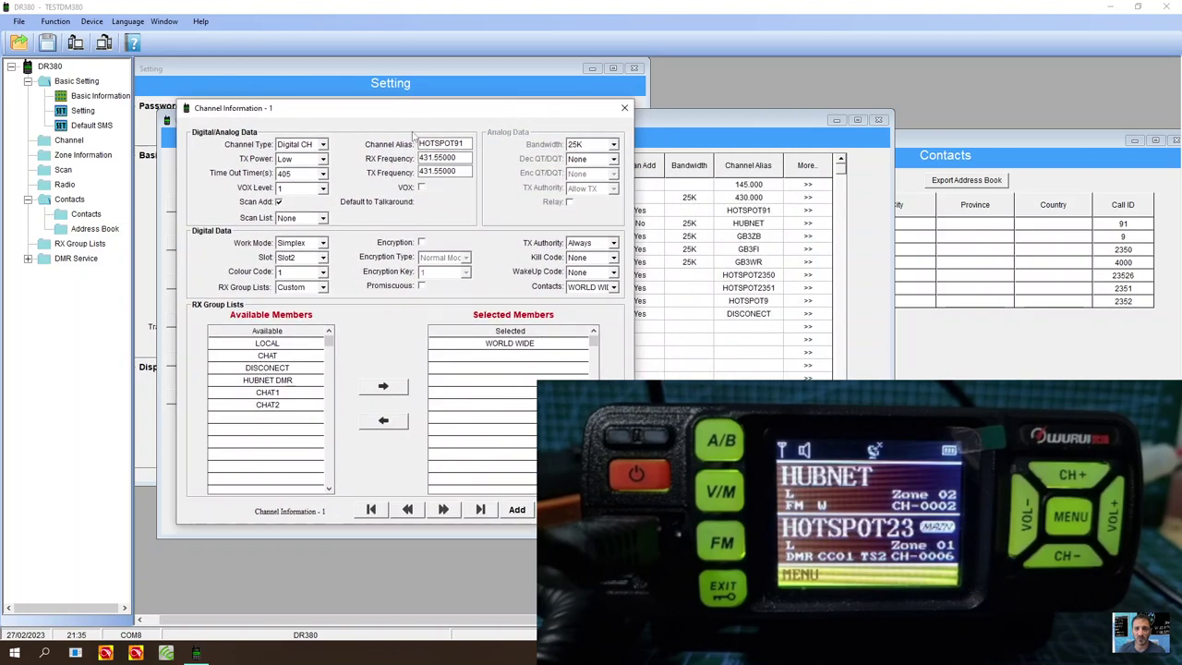
pyautogui.click(322, 173)
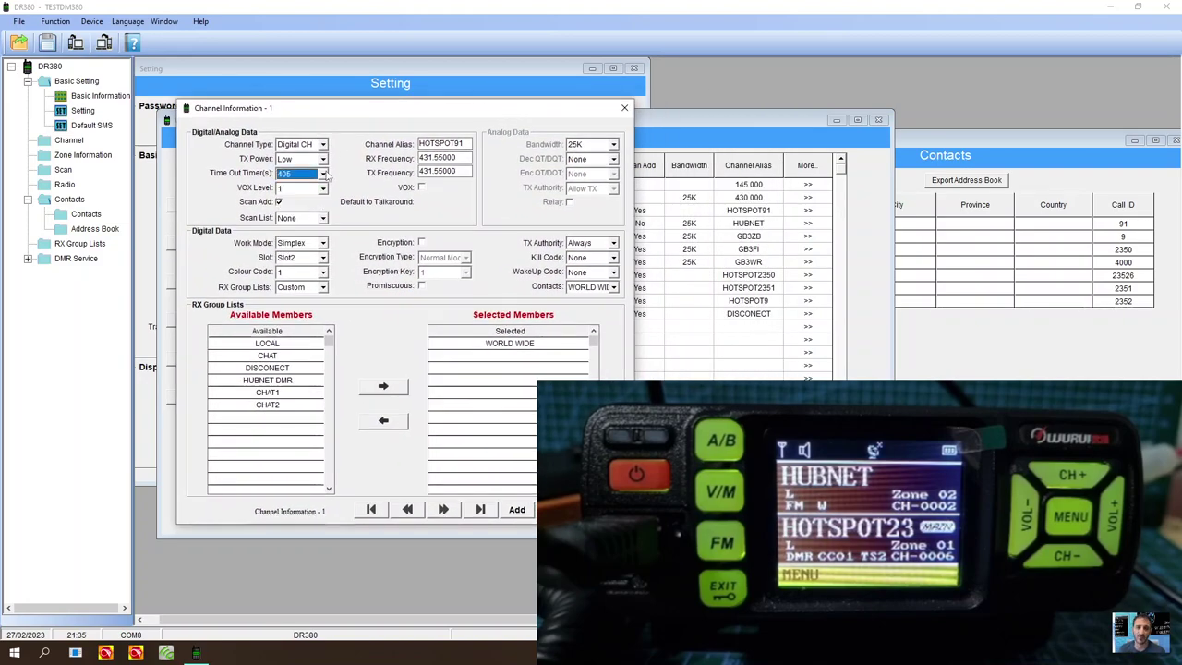
pyautogui.click(613, 288)
pyautogui.click(615, 290)
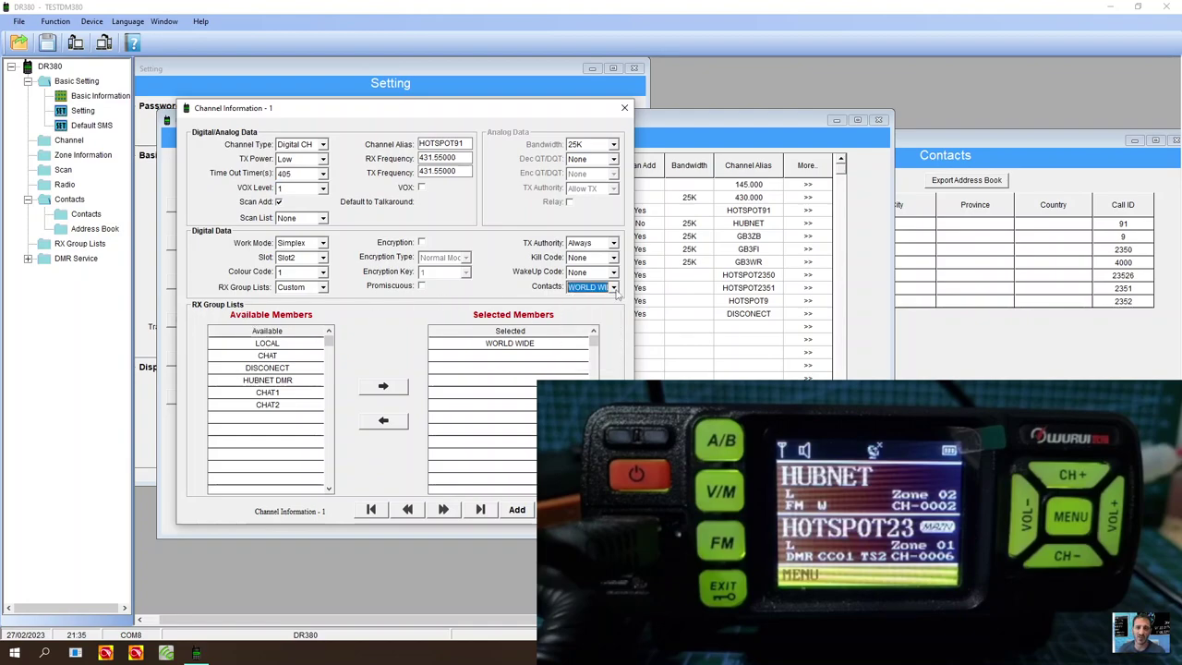
pyautogui.click(613, 288)
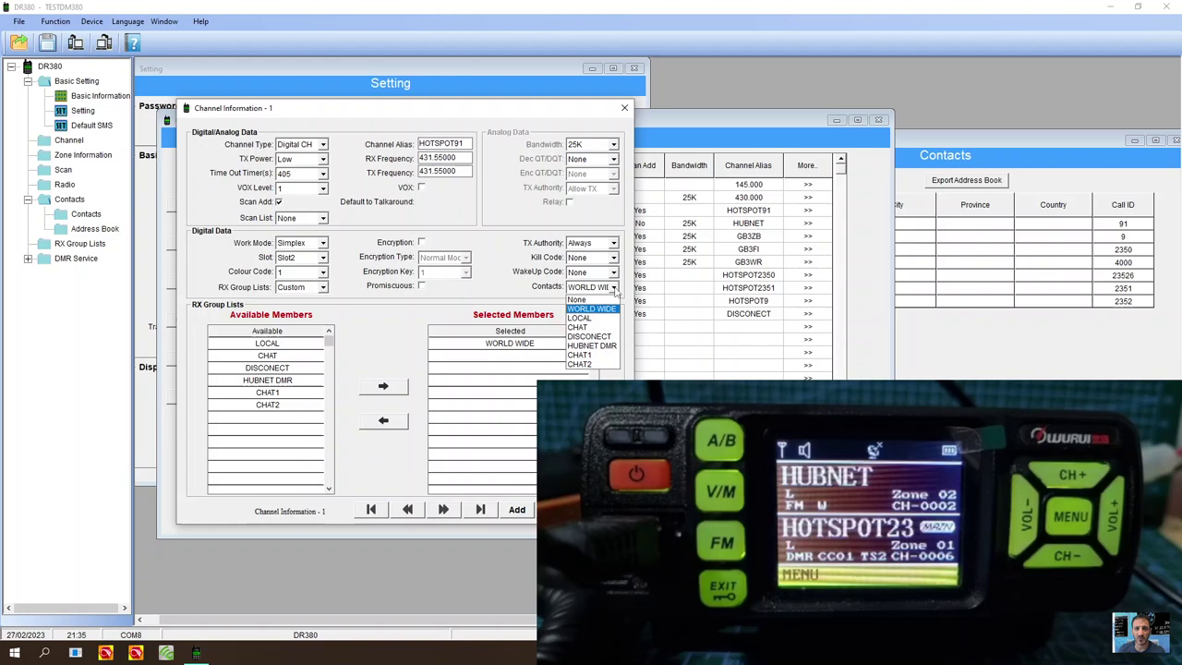
pyautogui.click(616, 293)
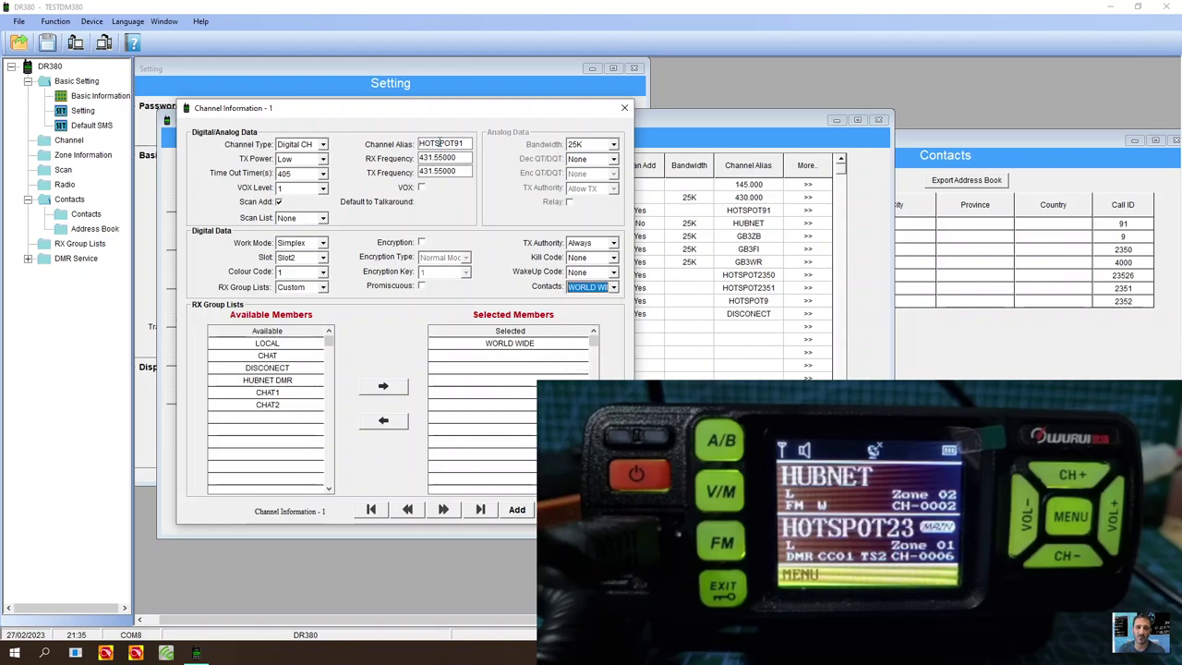
pyautogui.click(614, 289)
pyautogui.click(614, 289)
# Keep colour code 1 and Slot2 for HOTSPOT91, then close its detail form
pyautogui.click(324, 272)
pyautogui.click(323, 273)
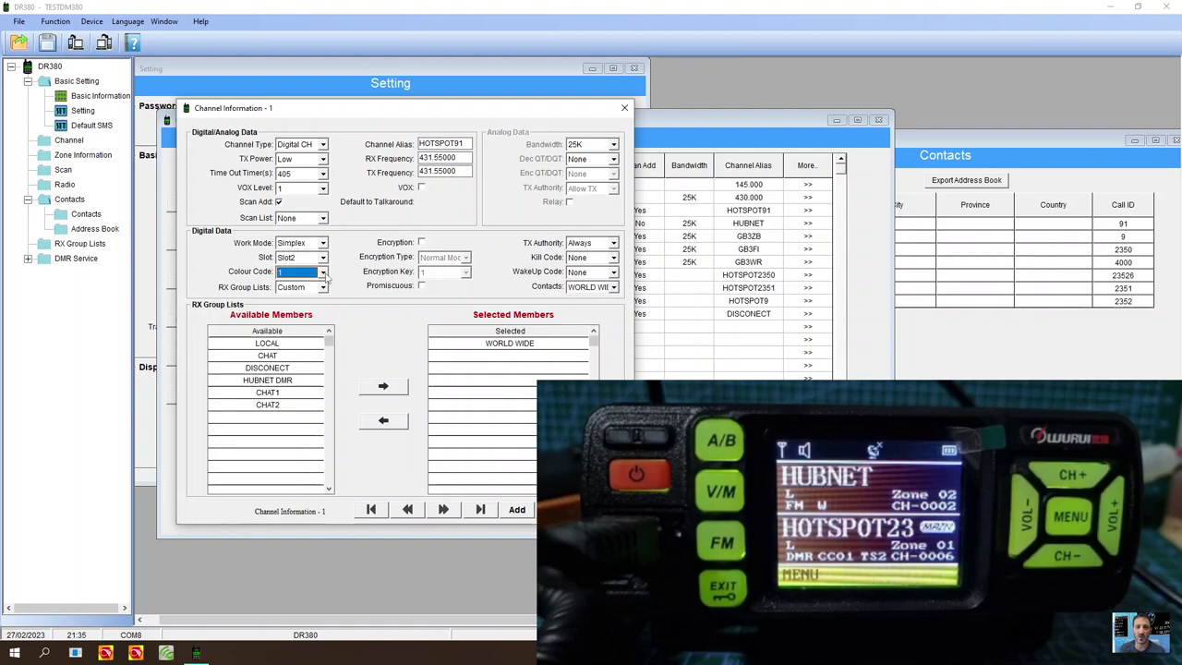
pyautogui.click(323, 258)
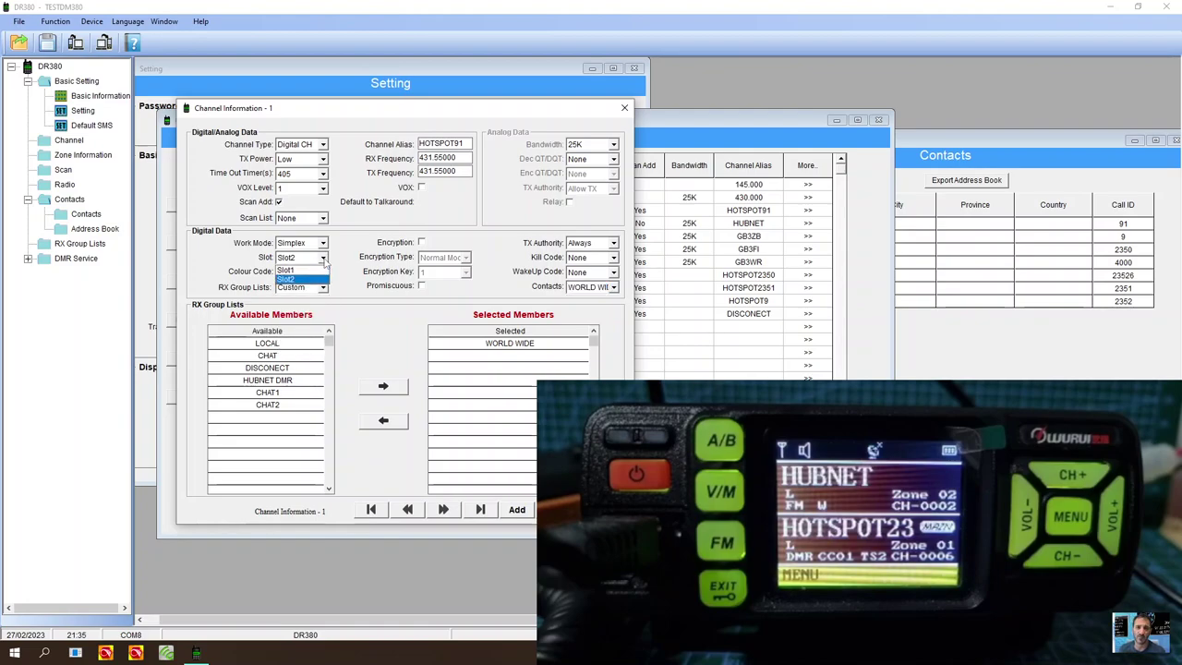
pyautogui.click(323, 258)
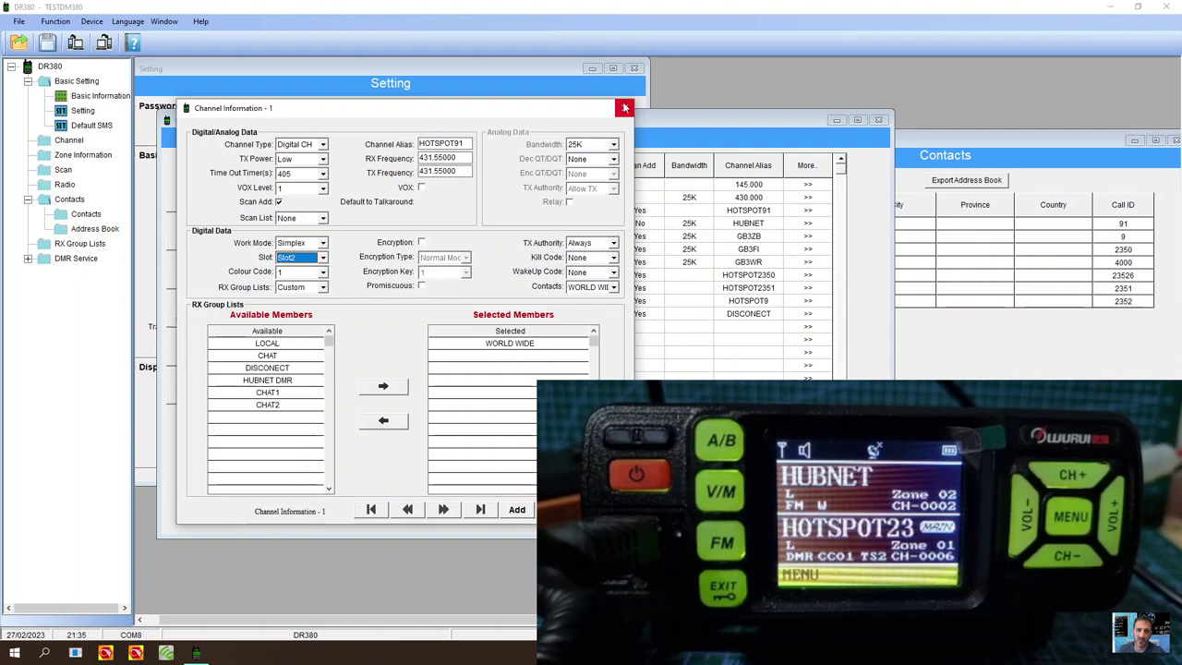
pyautogui.click(626, 107)
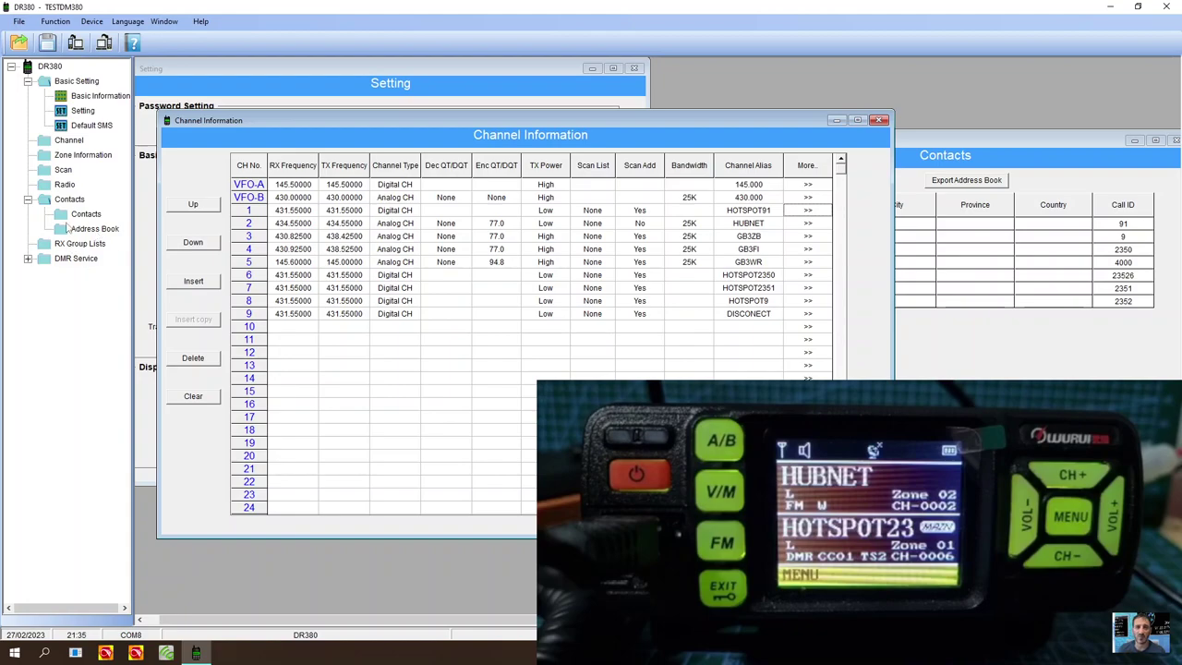
# Open the zone settings and arrange them beside the channel table so both fit
pyautogui.click(75, 155)
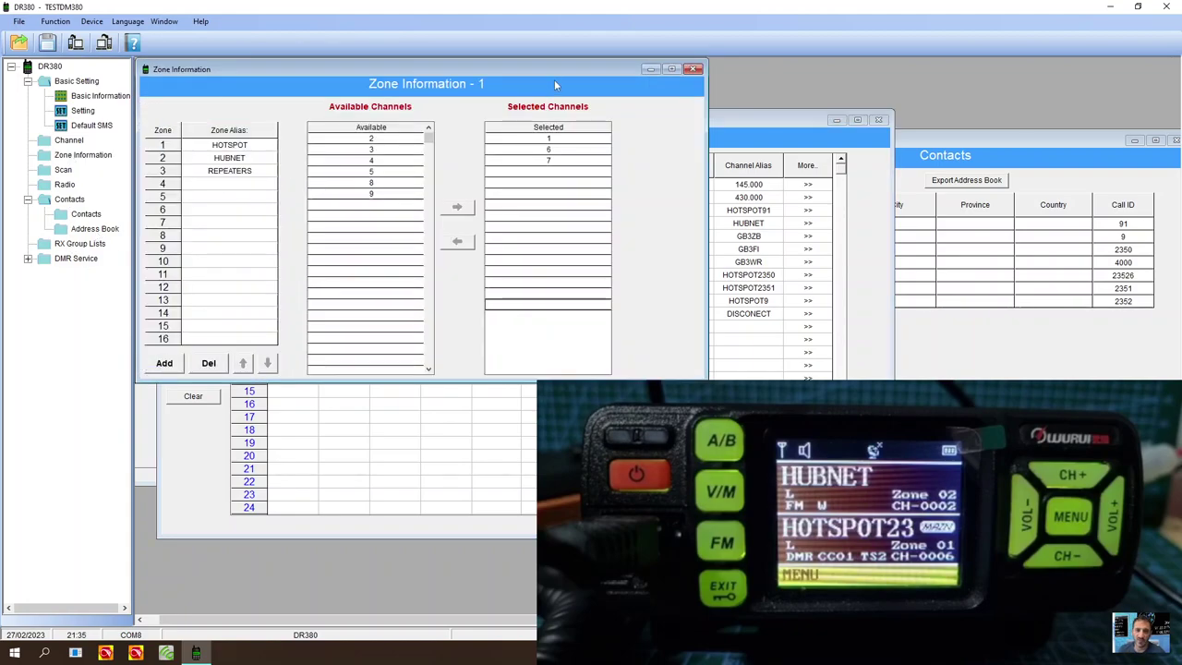
pyautogui.moveTo(546, 68); pyautogui.dragTo(673, 338)
pyautogui.moveTo(475, 121); pyautogui.dragTo(455, 62)
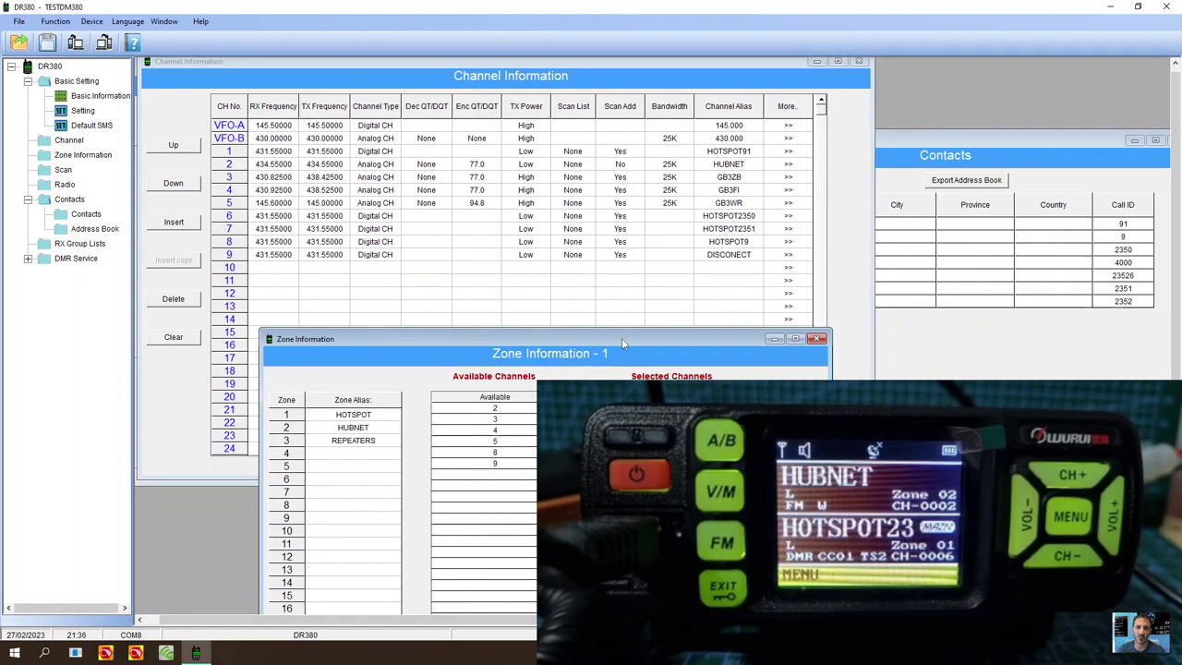
pyautogui.moveTo(622, 339); pyautogui.dragTo(599, 311)
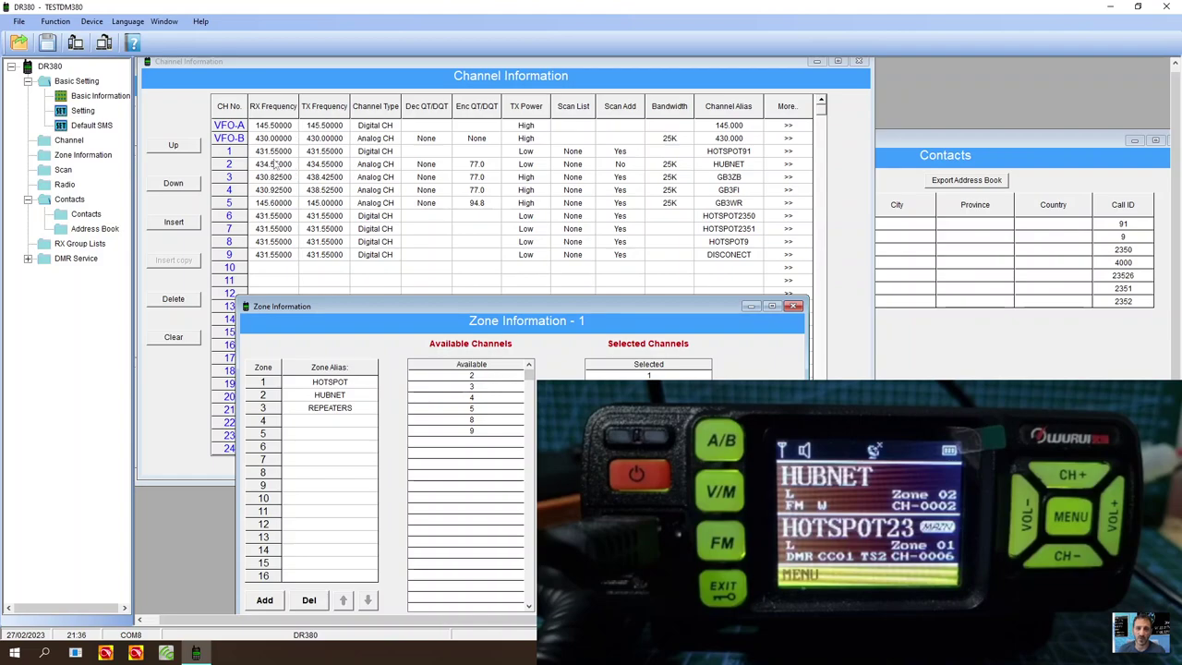
# Select the HOTSPOT zone and mark channel 8 among its available channels
pyautogui.click(331, 384)
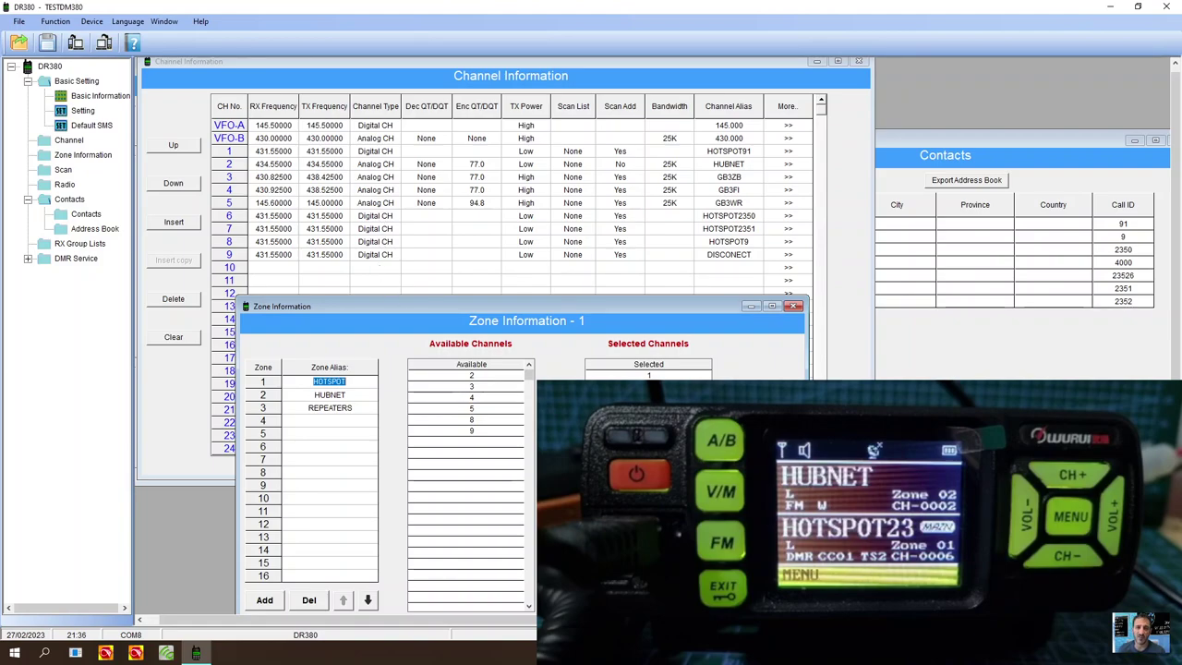
pyautogui.click(481, 421)
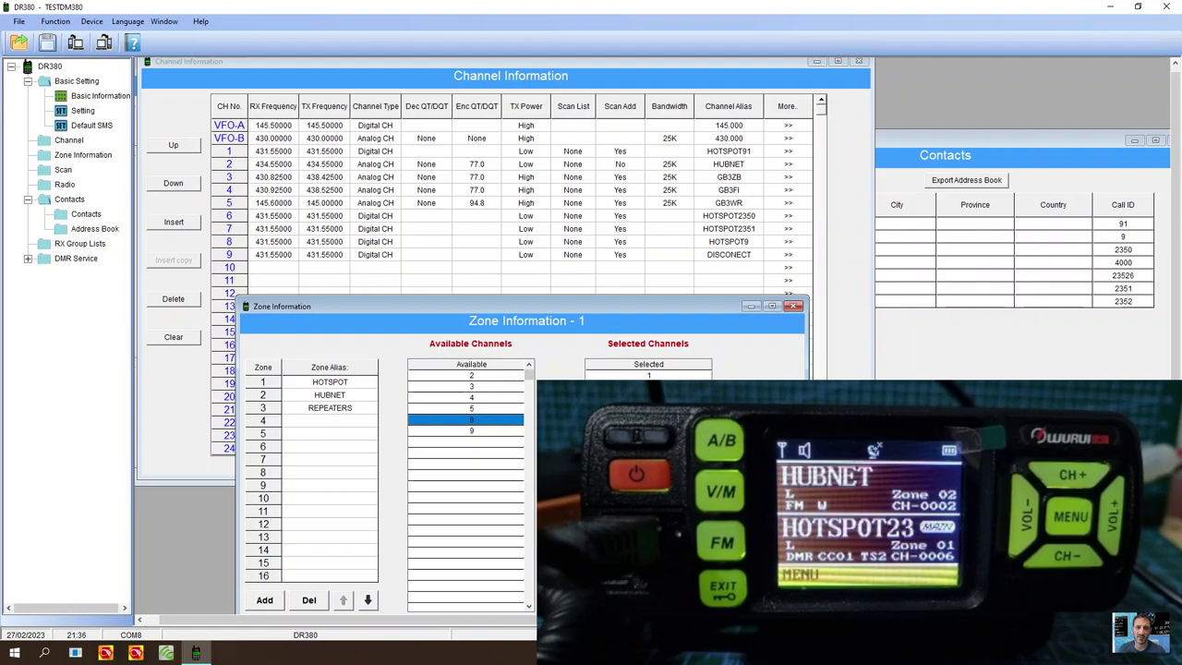
pyautogui.click(341, 384)
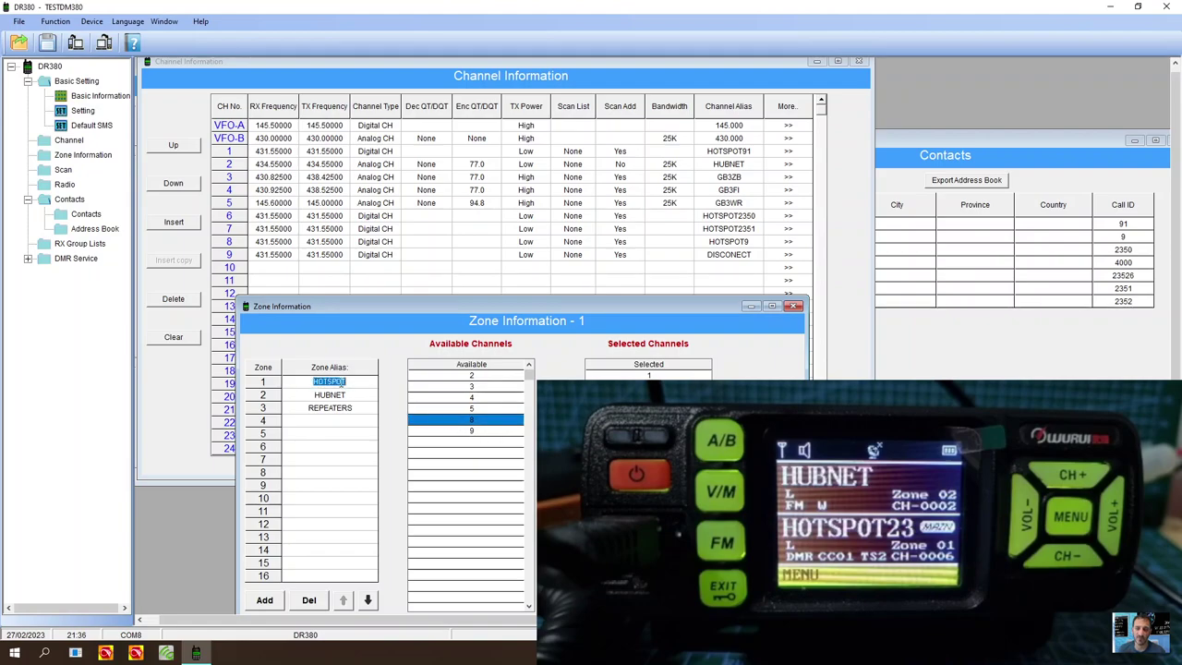
pyautogui.click(377, 388)
# View the channels in the HUBNET and REPEATERS zones, shifting the zone window to show more rows
pyautogui.click(322, 395)
pyautogui.click(323, 395)
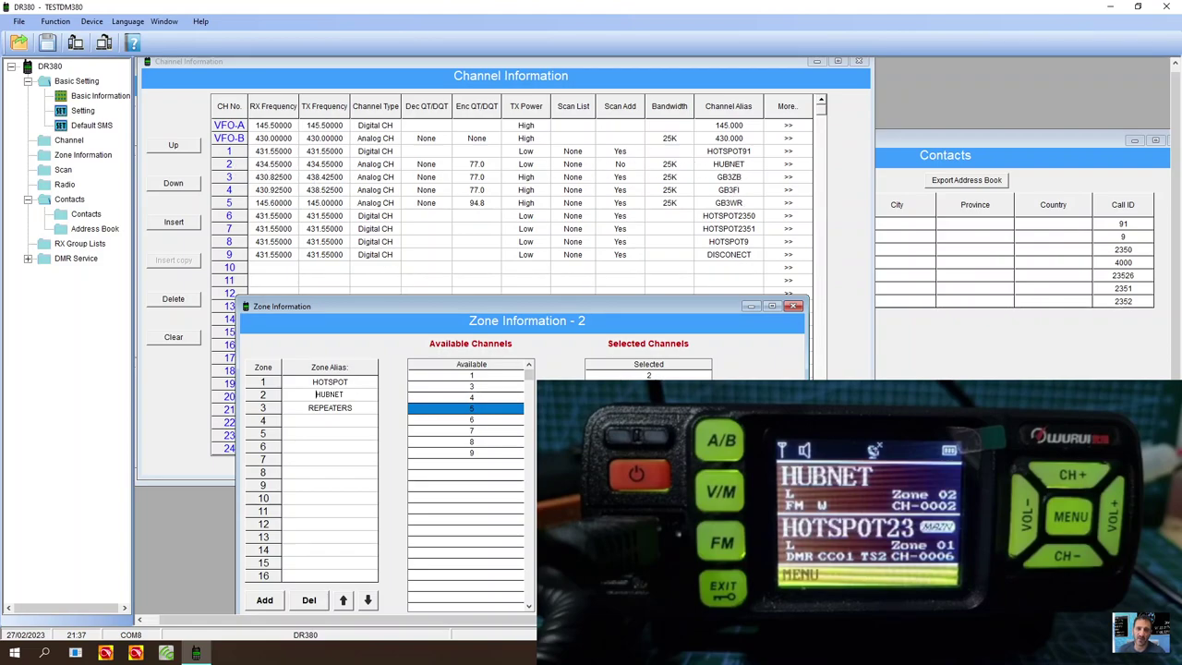
pyautogui.click(322, 407)
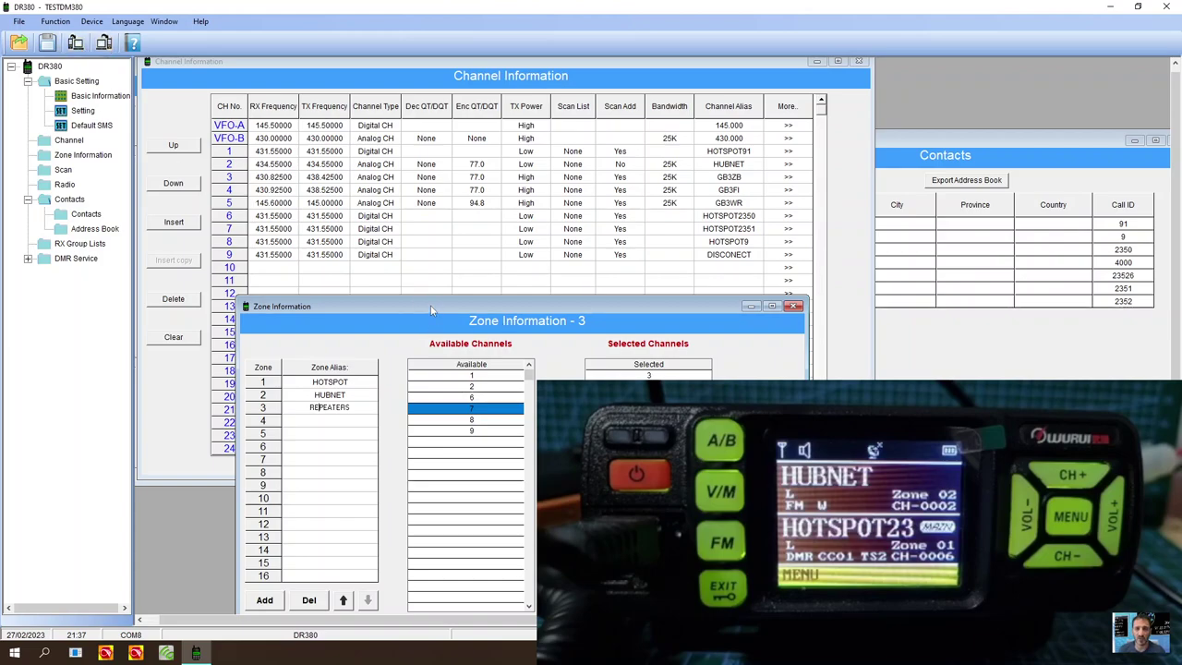
pyautogui.moveTo(431, 317); pyautogui.dragTo(399, 279)
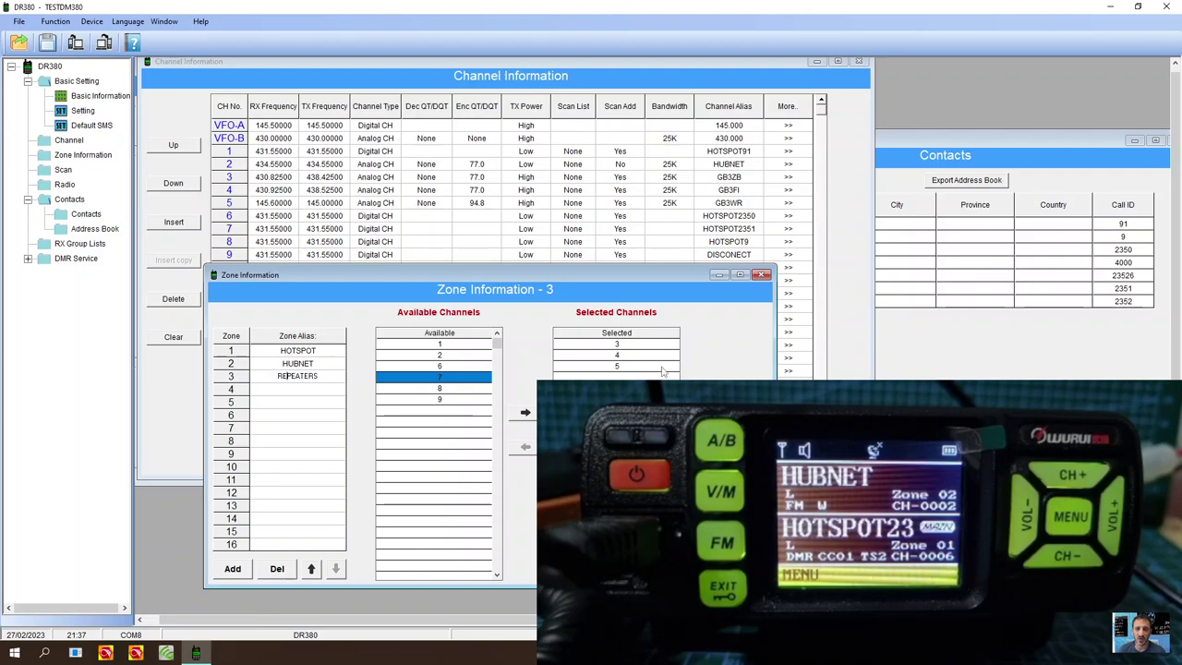
pyautogui.moveTo(526, 280); pyautogui.dragTo(542, 309)
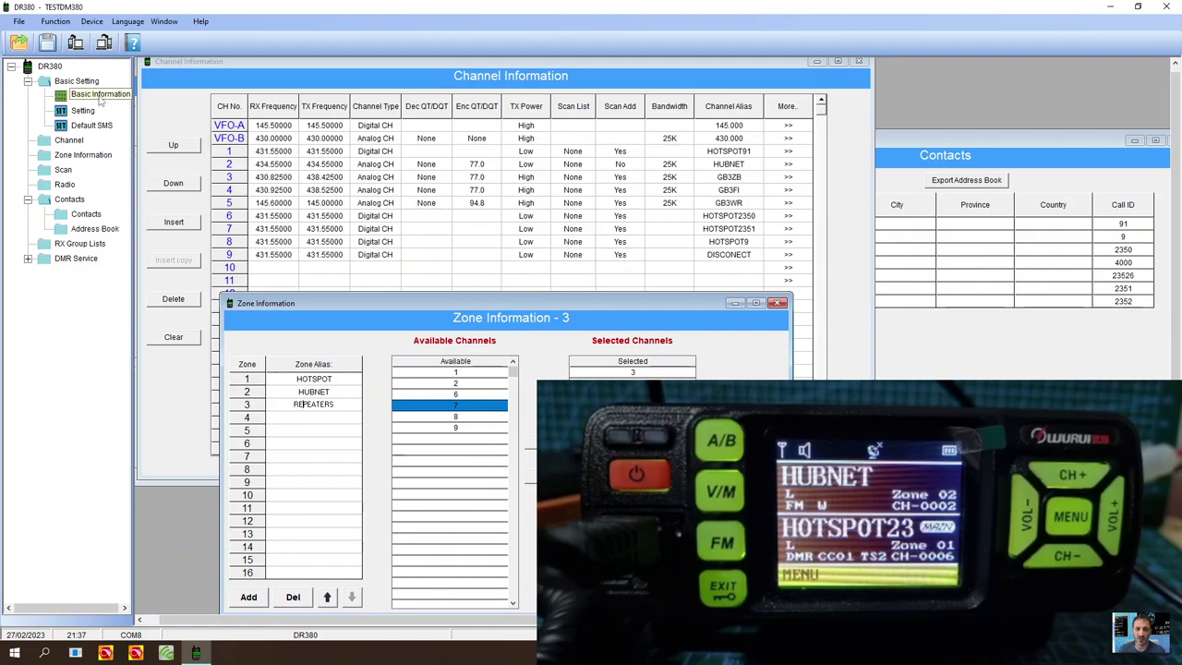
# Switch between the general settings, default SMS and channel pages, checking the language and window menus
pyautogui.click(84, 111)
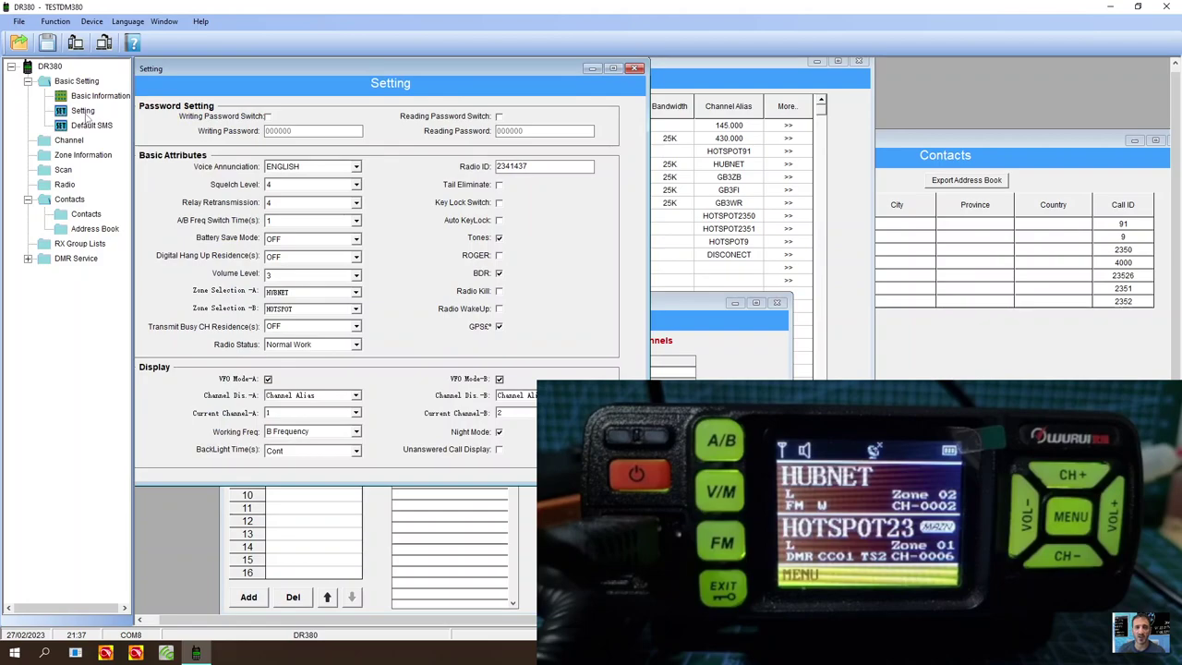
pyautogui.click(86, 128)
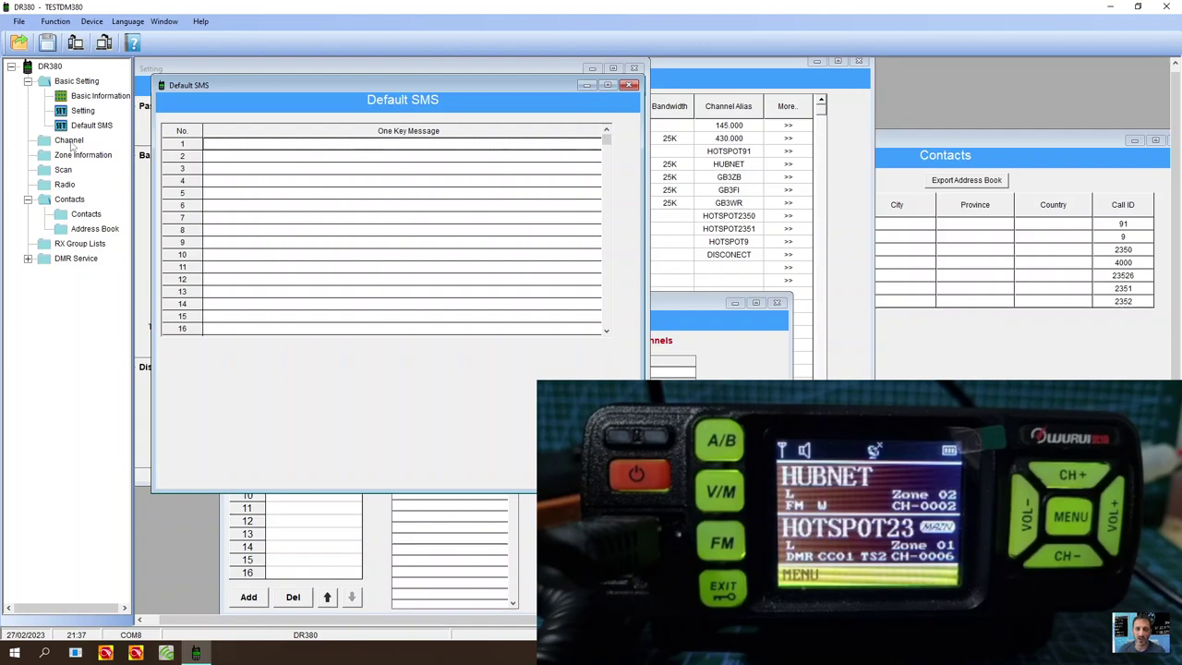
pyautogui.click(70, 141)
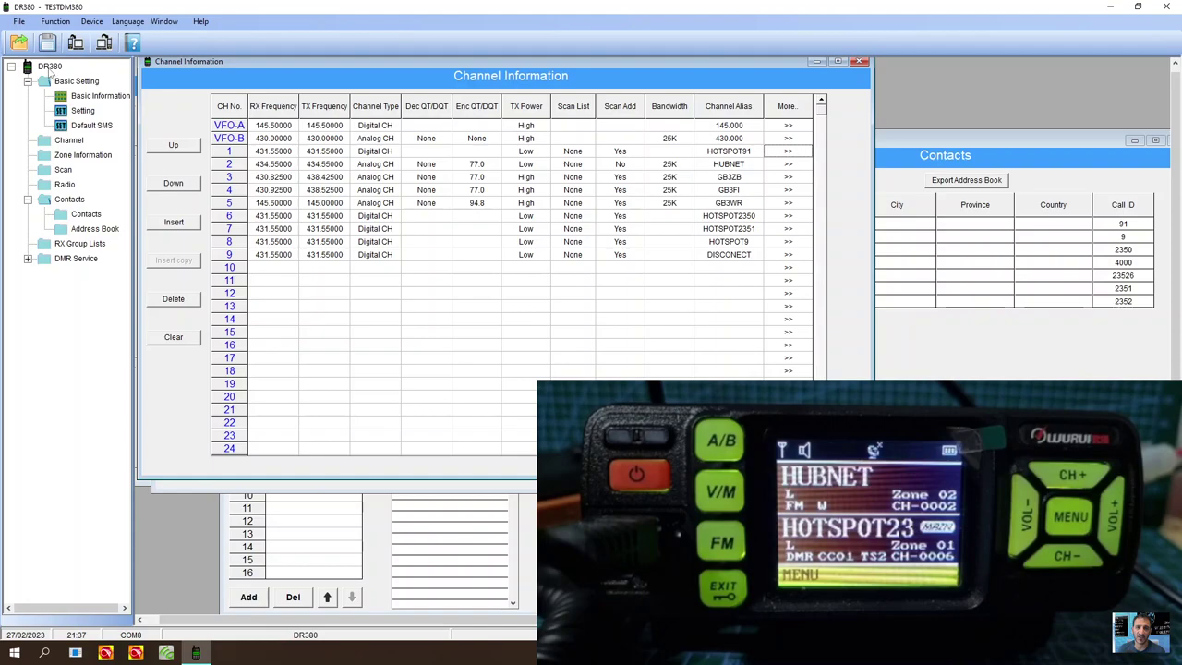
pyautogui.click(143, 21)
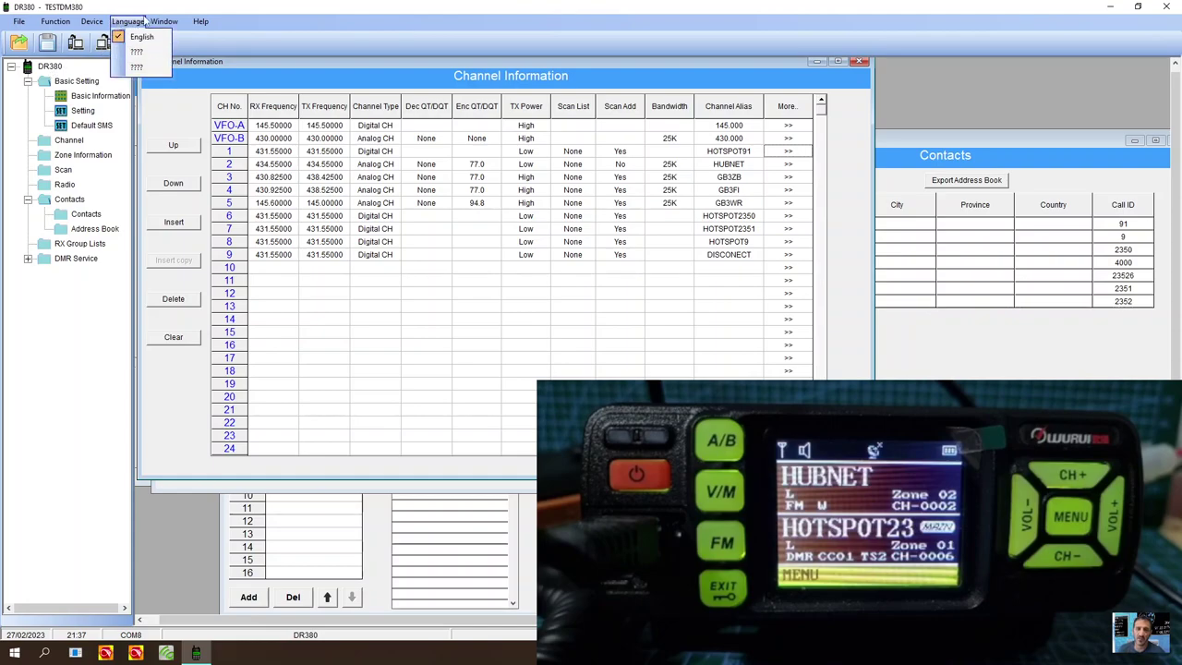
pyautogui.moveTo(163, 30)
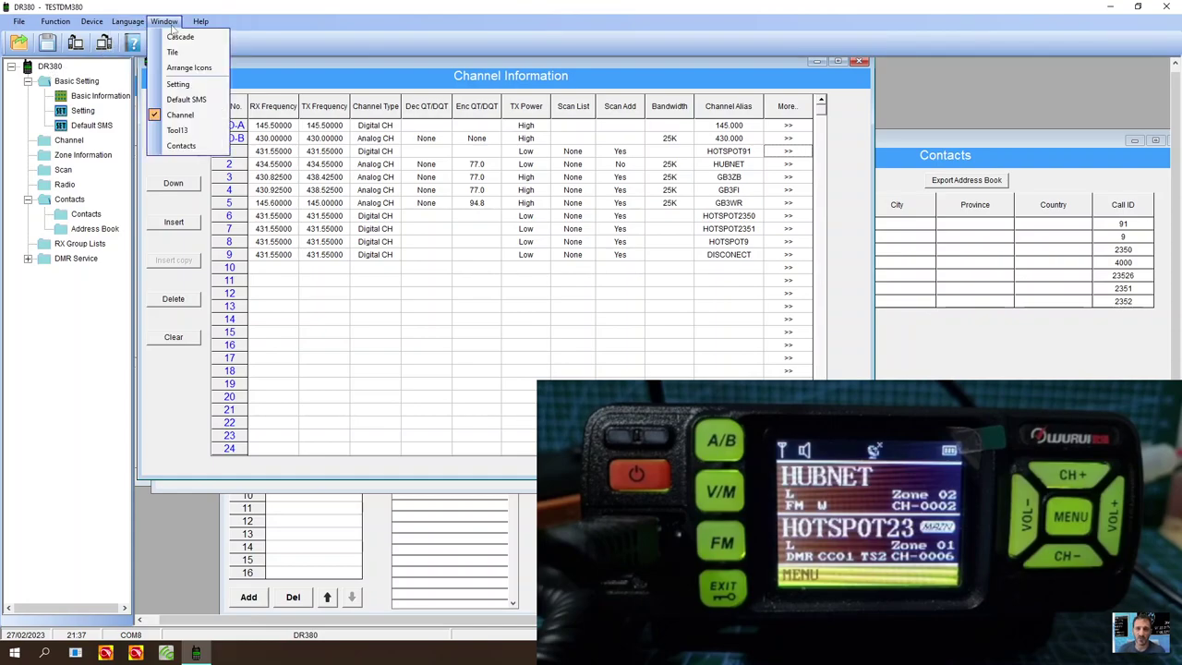
pyautogui.click(180, 84)
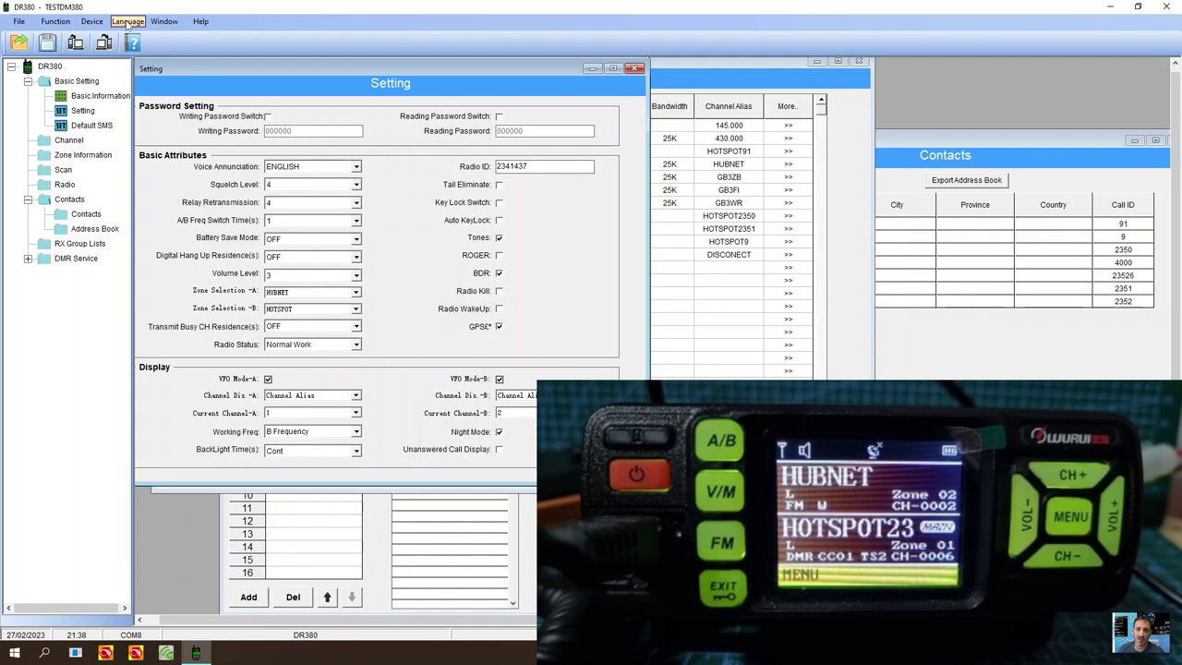
pyautogui.click(129, 21)
pyautogui.moveTo(157, 21)
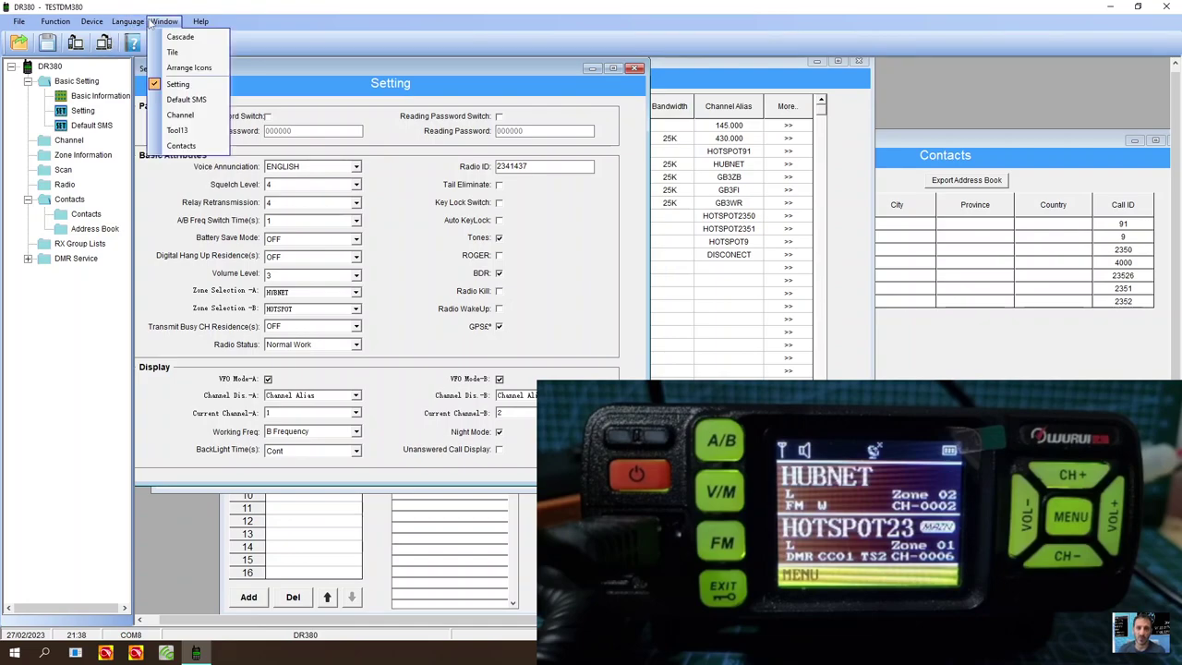
pyautogui.moveTo(55, 23)
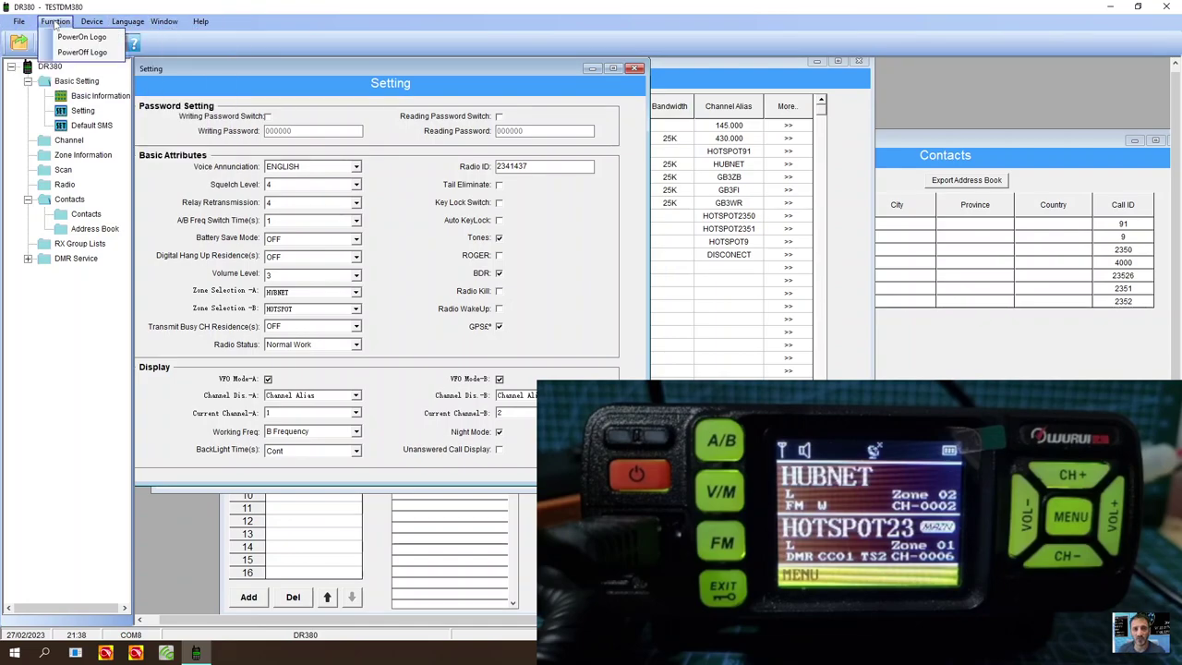
pyautogui.click(74, 334)
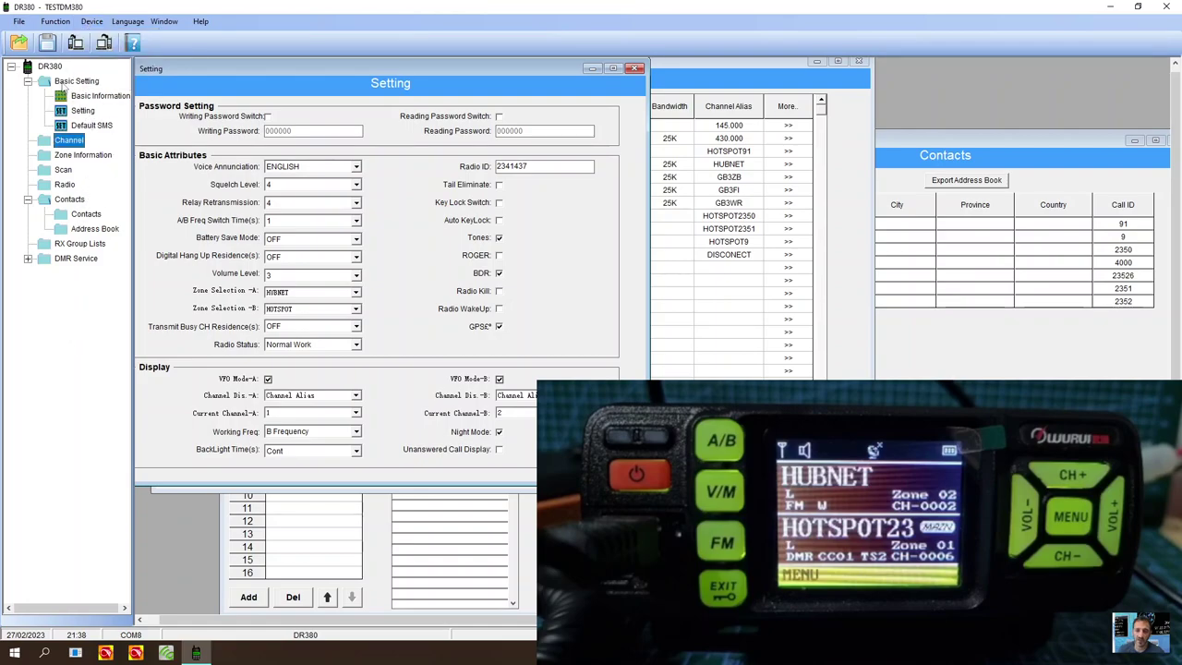
# Open and close Basic Information, then bring up Zone Information showing zone 3, REPEATERS
pyautogui.doubleClick(93, 97)
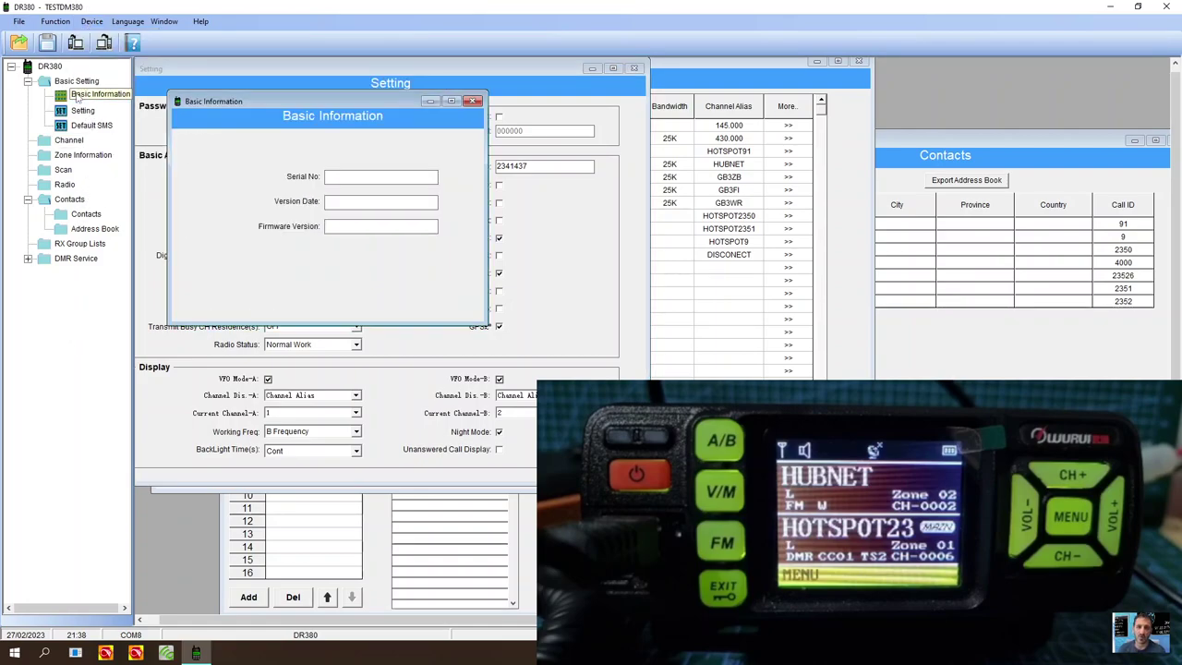
pyautogui.click(473, 101)
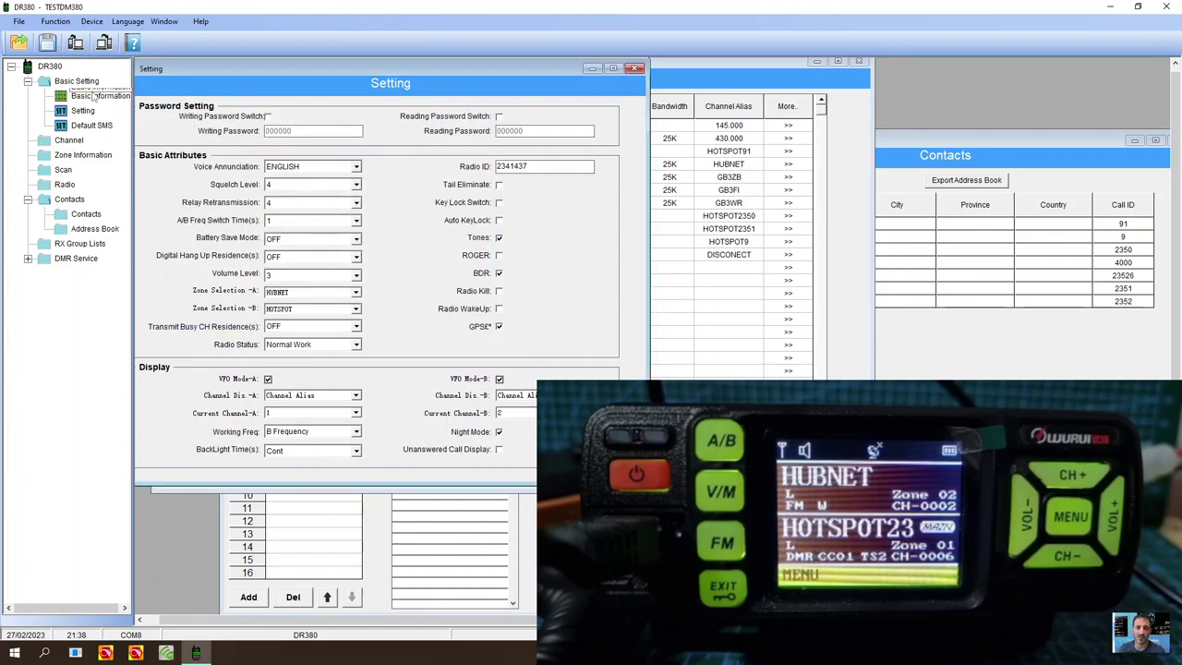
pyautogui.doubleClick(63, 154)
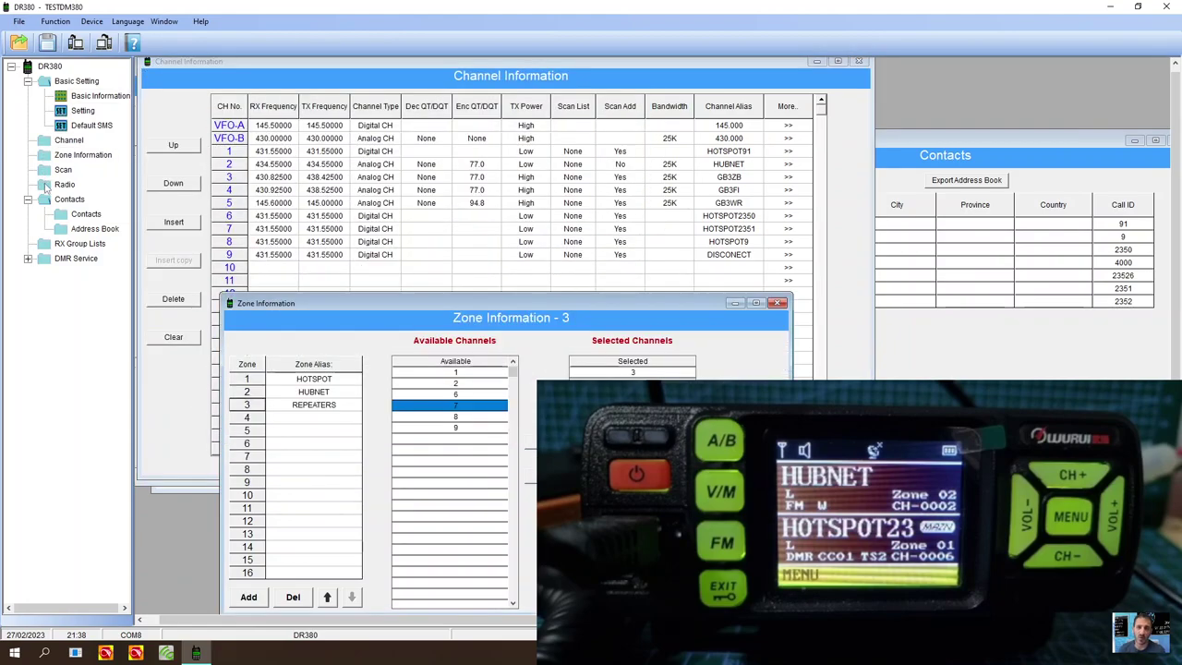
# Open the FM radio, Contacts, Address Book and RX Group Lists pages
pyautogui.doubleClick(45, 185)
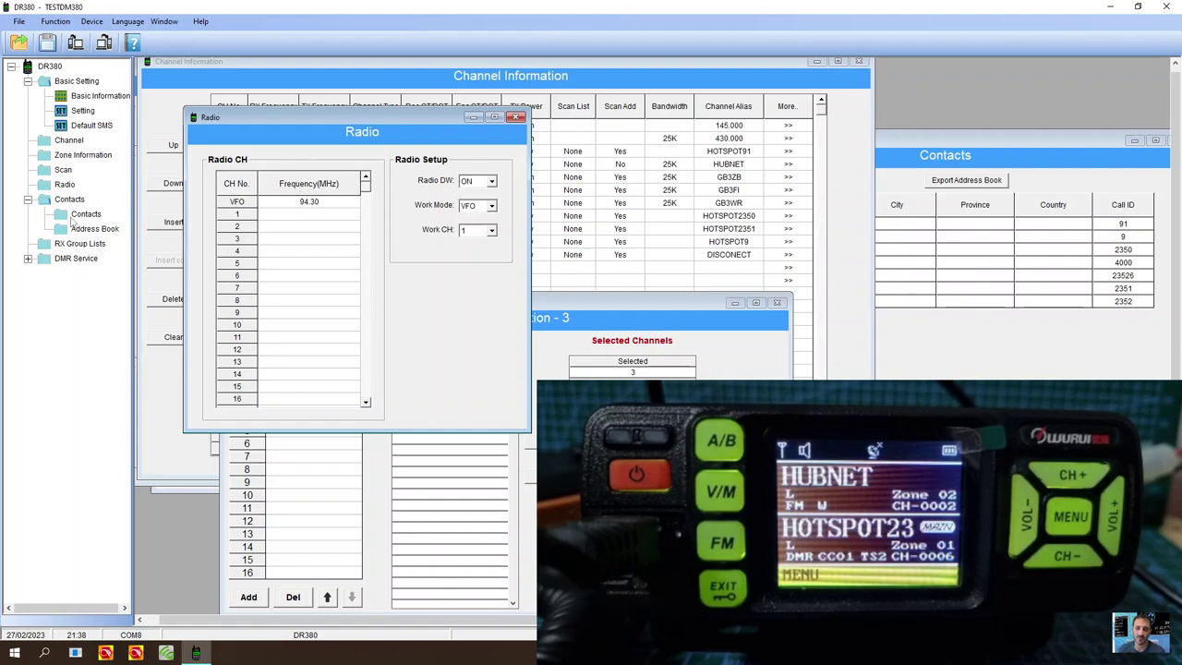
pyautogui.click(81, 213)
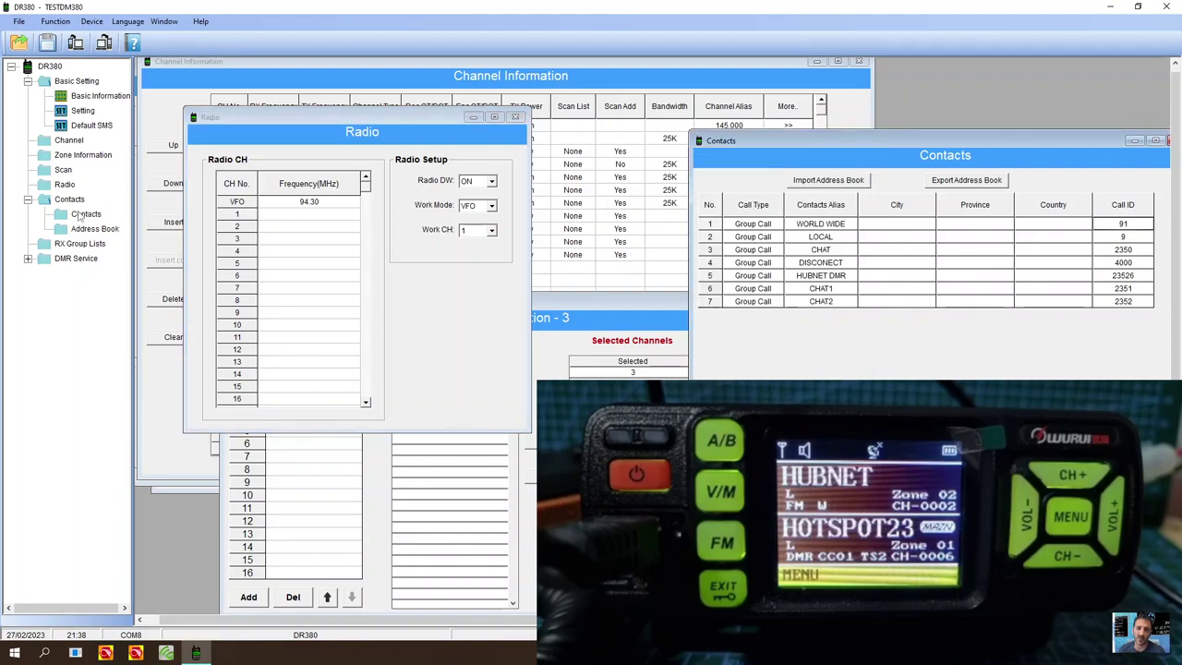
pyautogui.click(87, 229)
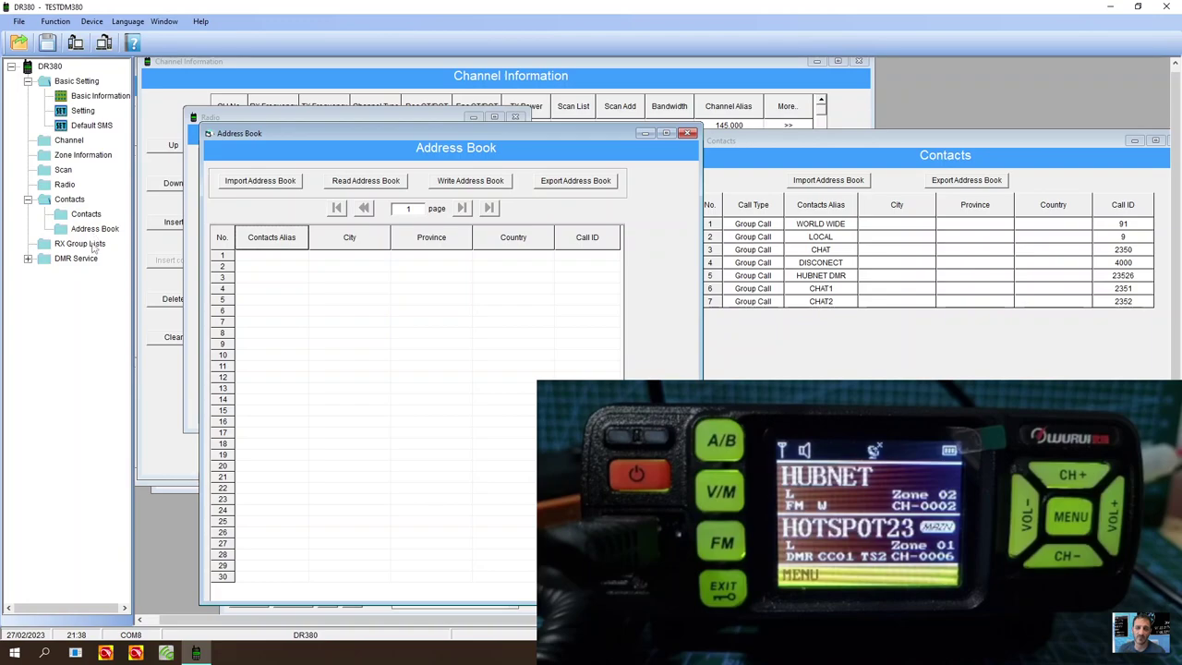
pyautogui.click(93, 246)
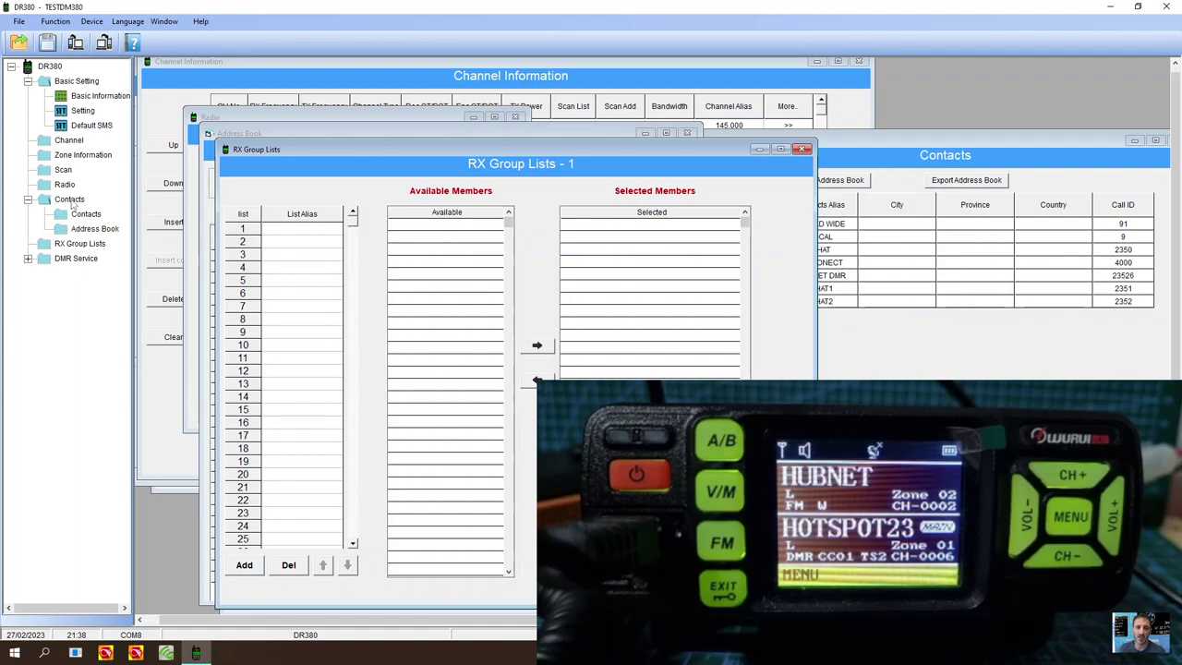
# Bring the seven-contact list to the front, reposition it, and close RX Group Lists
pyautogui.doubleClick(71, 200)
pyautogui.doubleClick(72, 202)
pyautogui.doubleClick(80, 213)
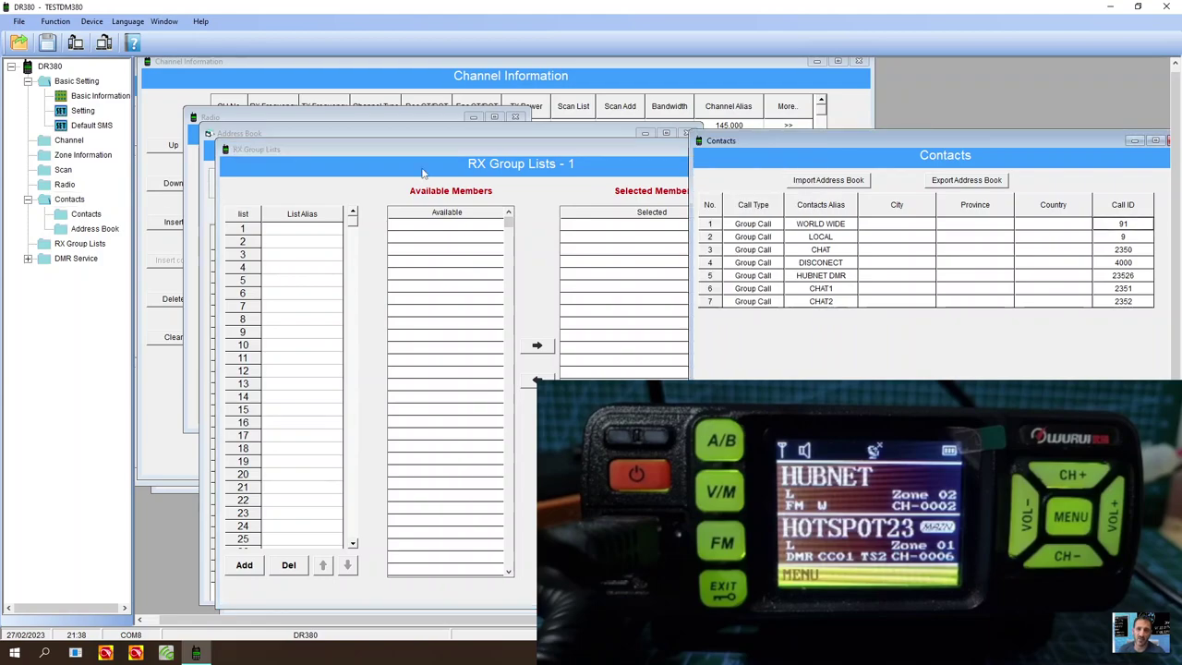
pyautogui.moveTo(1062, 140); pyautogui.dragTo(577, 145)
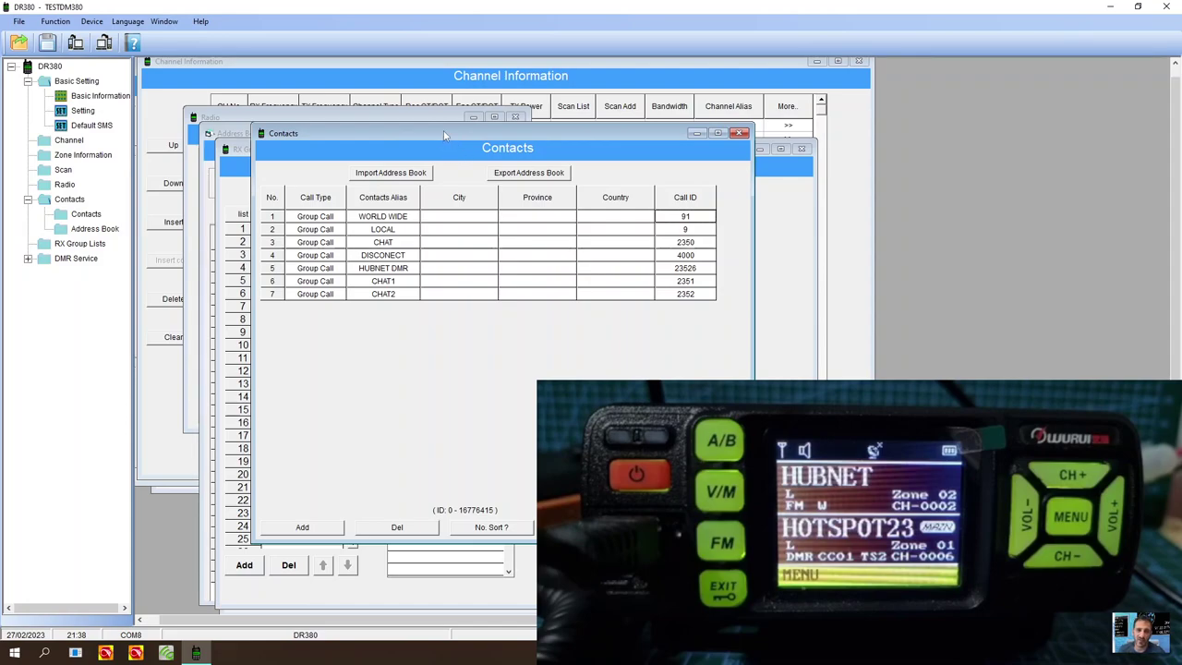
pyautogui.moveTo(447, 131); pyautogui.dragTo(564, 139)
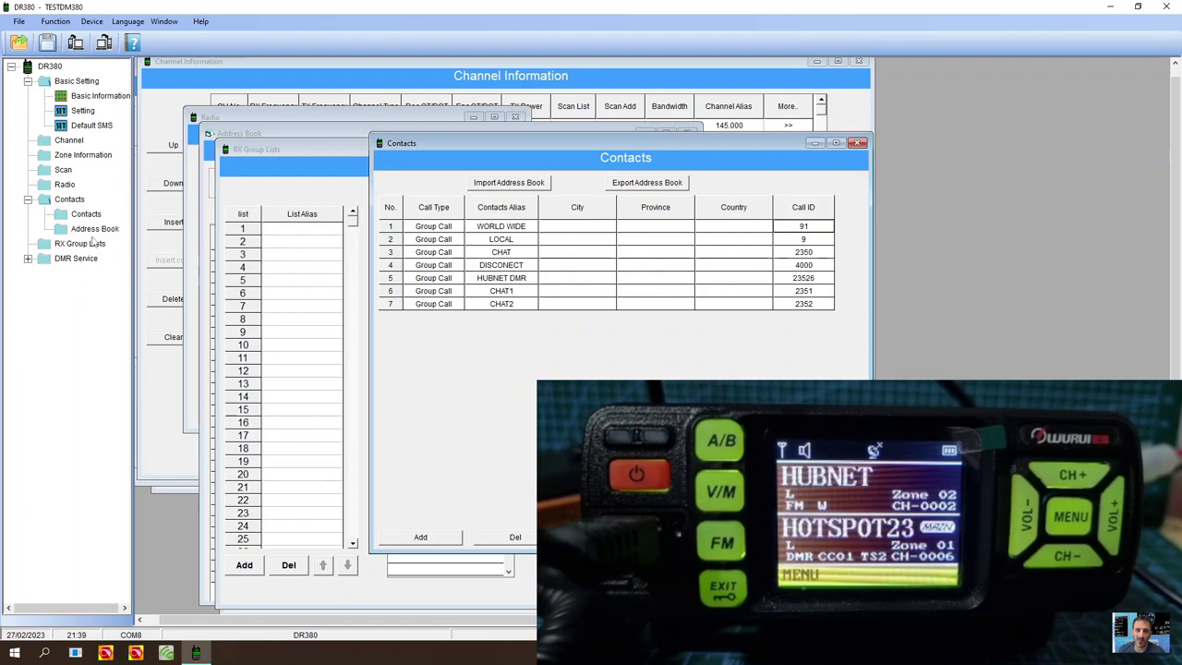
pyautogui.doubleClick(83, 244)
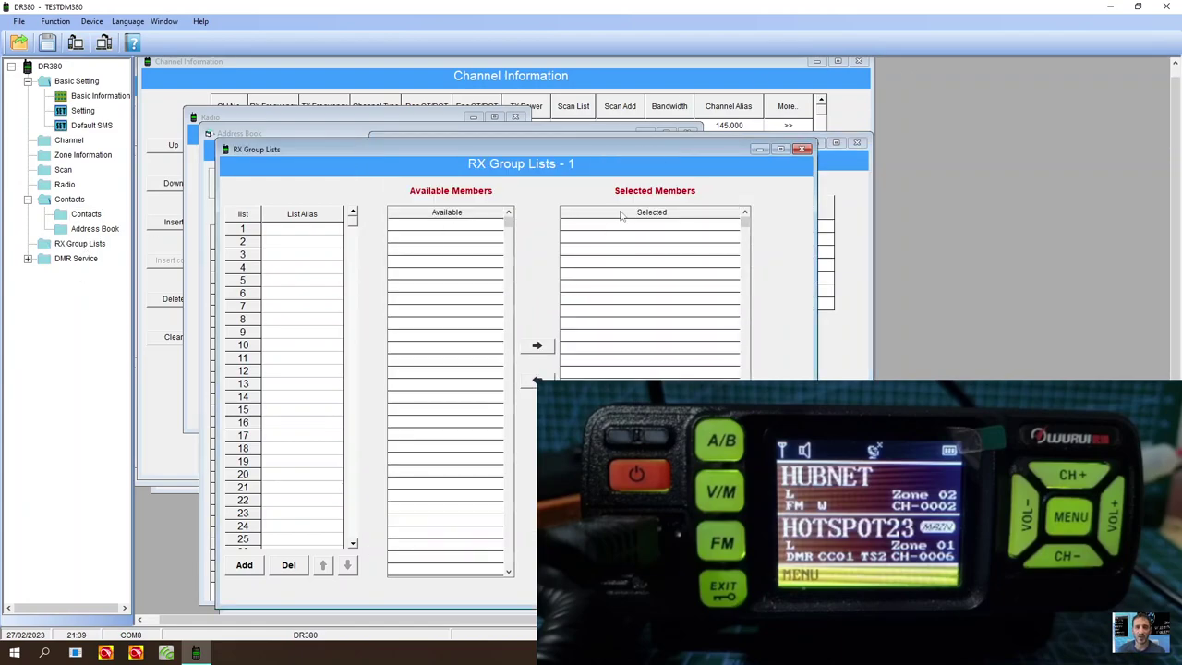
pyautogui.click(804, 149)
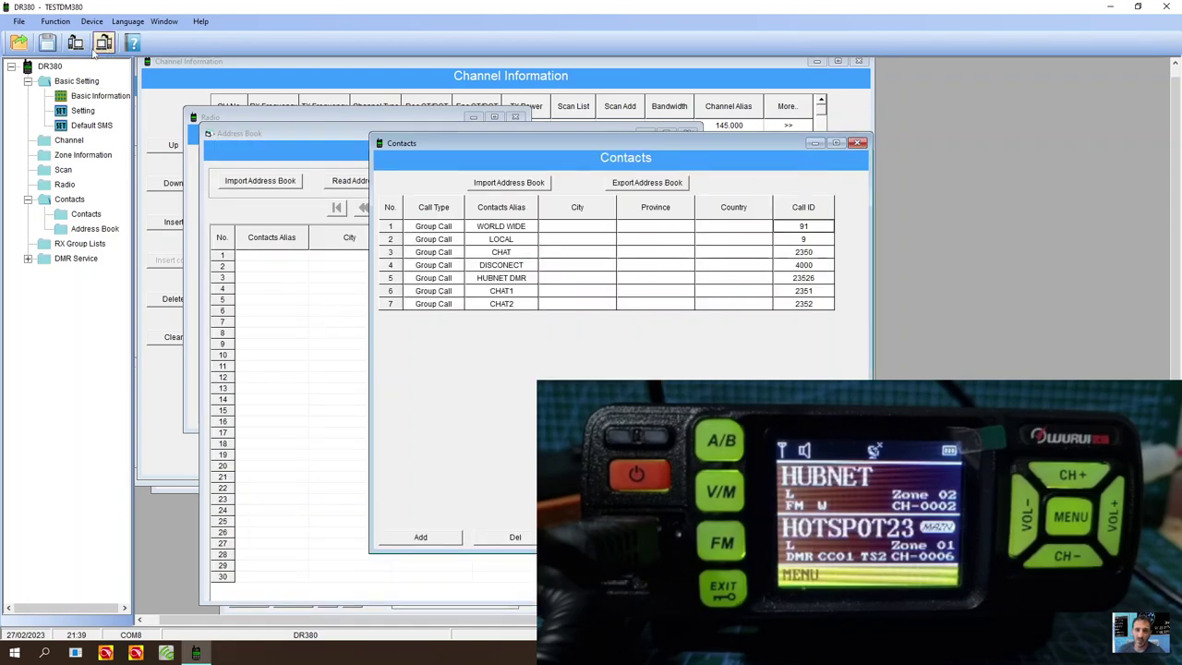
# Cancel the read prompt, write the codeplug to the radio, and acknowledge the WriteOK! message
pyautogui.click(75, 43)
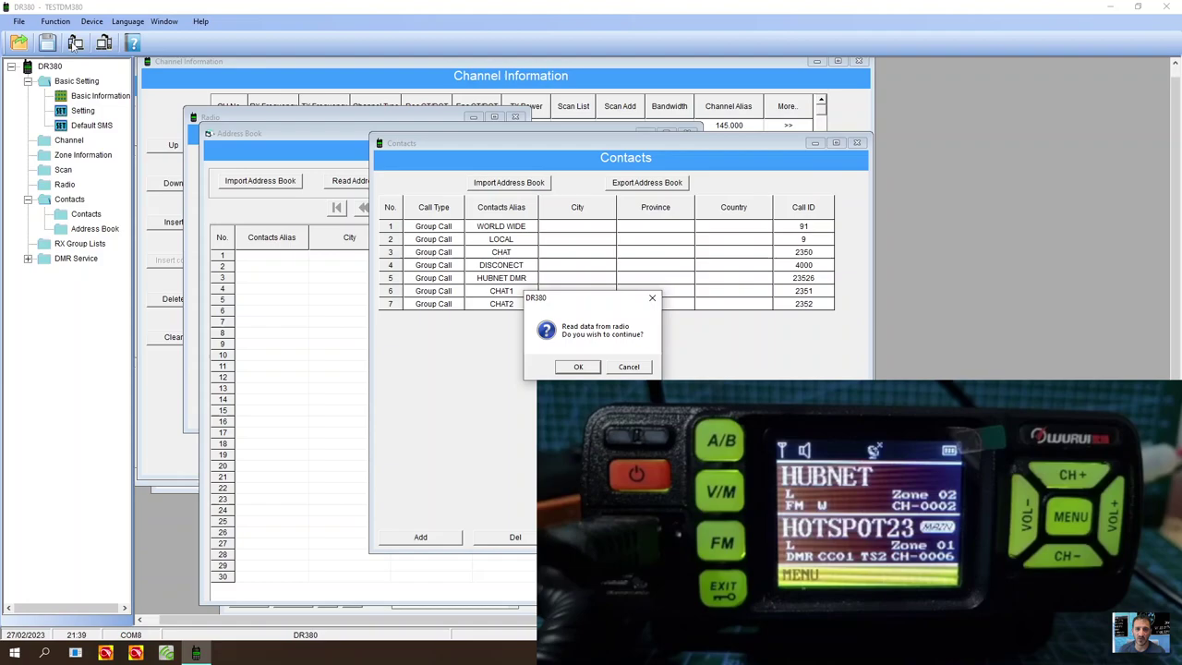
pyautogui.click(639, 367)
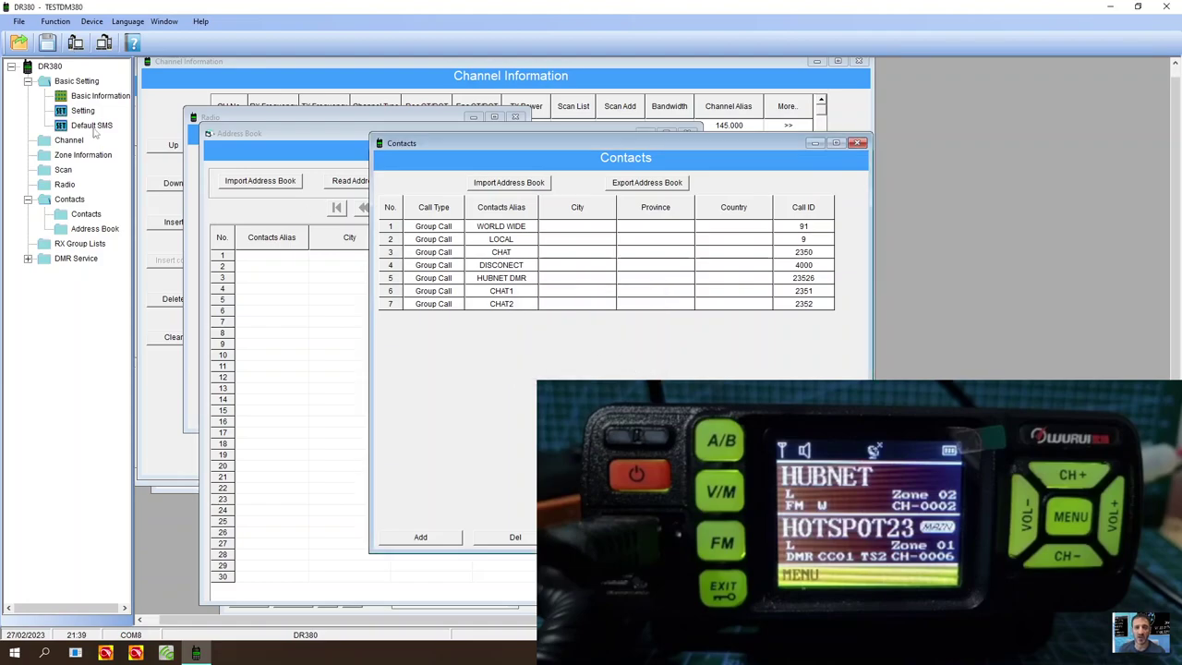
pyautogui.click(103, 43)
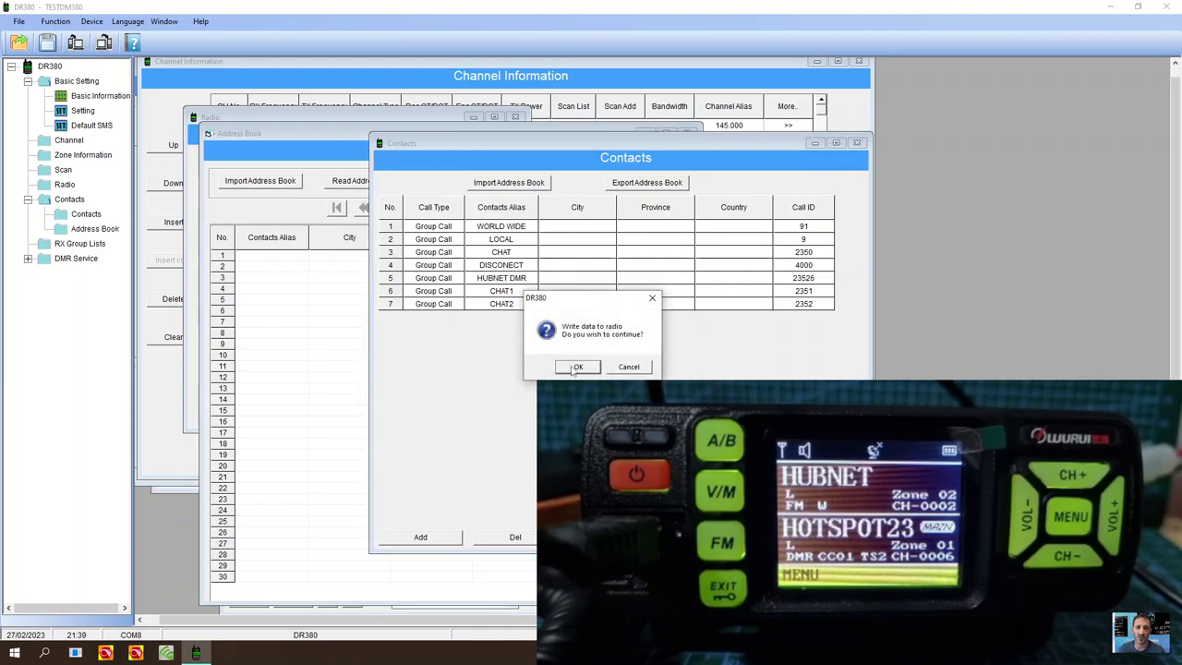
pyautogui.click(577, 368)
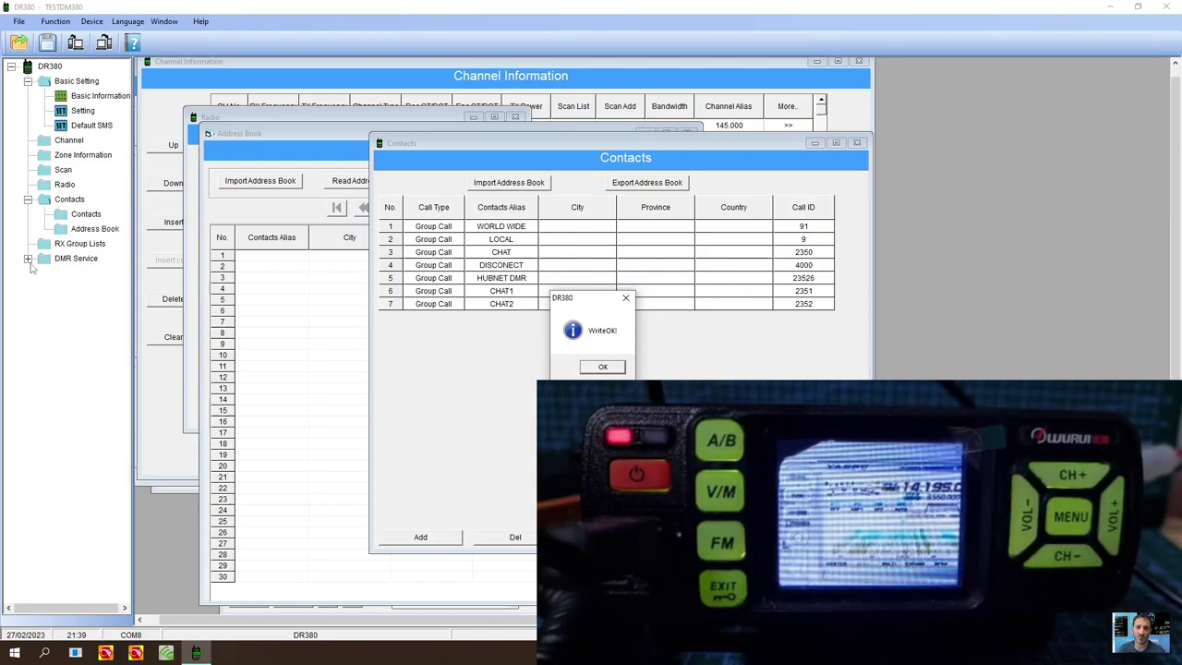
pyautogui.click(596, 370)
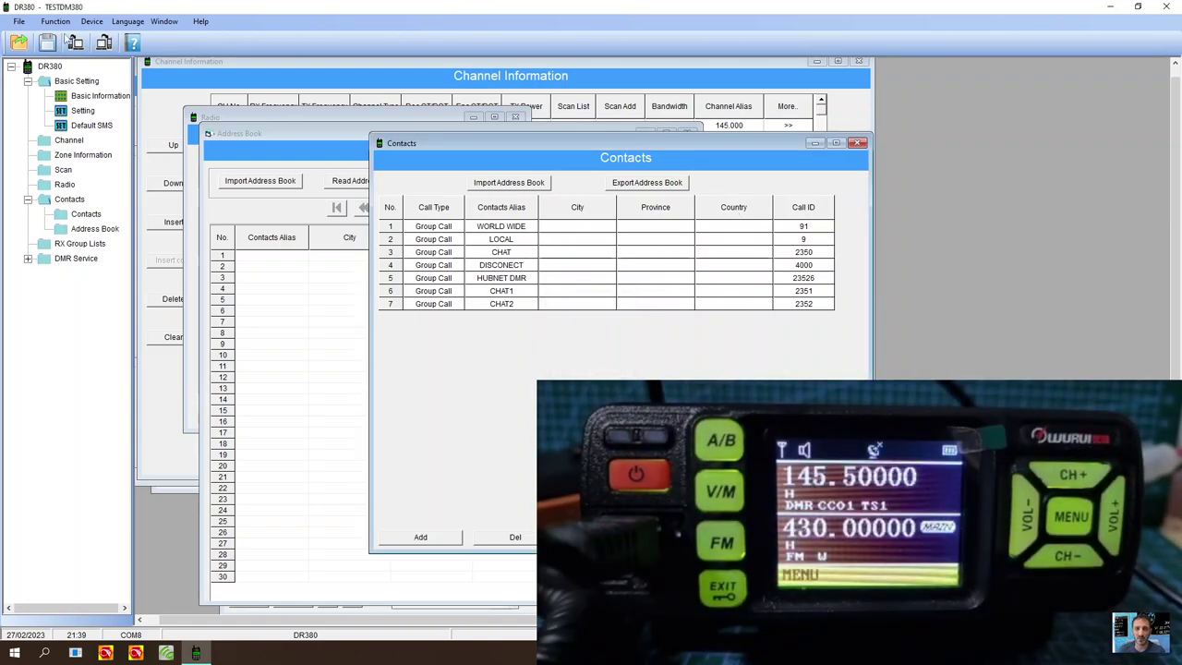
pyautogui.click(18, 21)
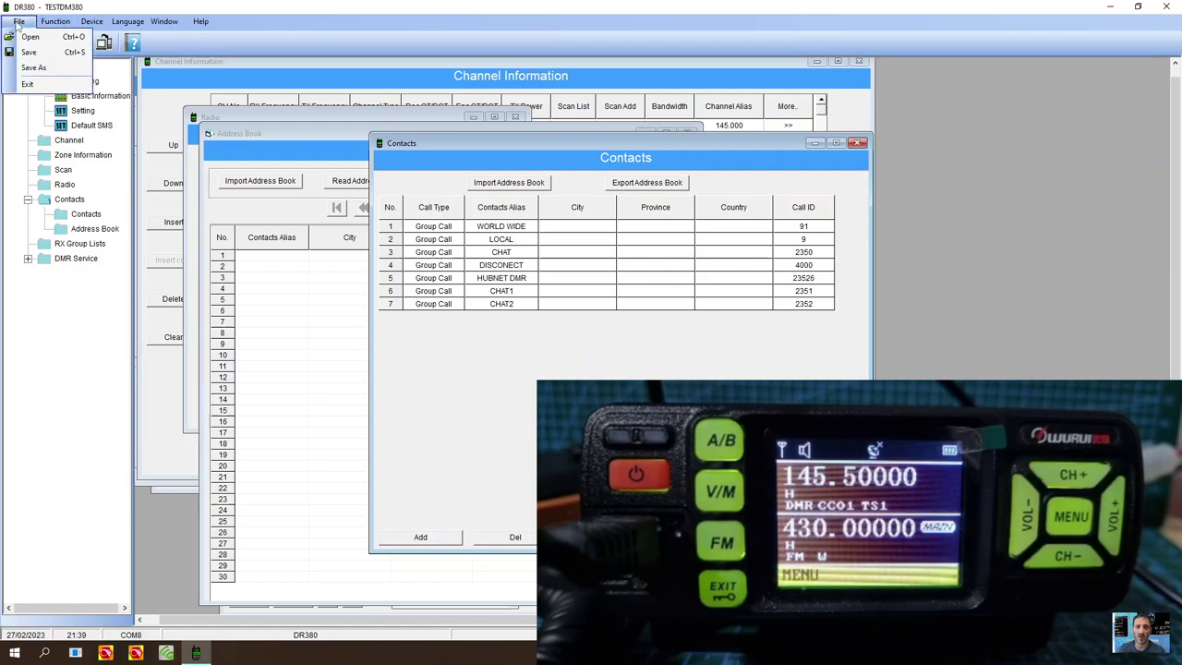
pyautogui.moveTo(48, 21)
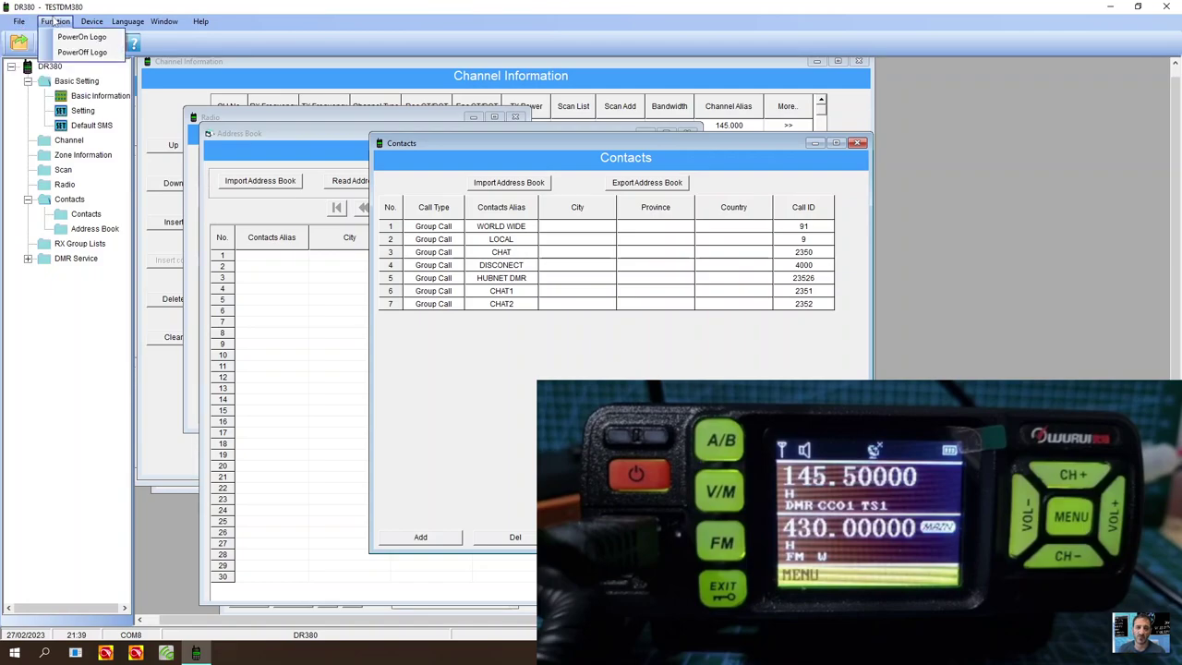
pyautogui.click(74, 36)
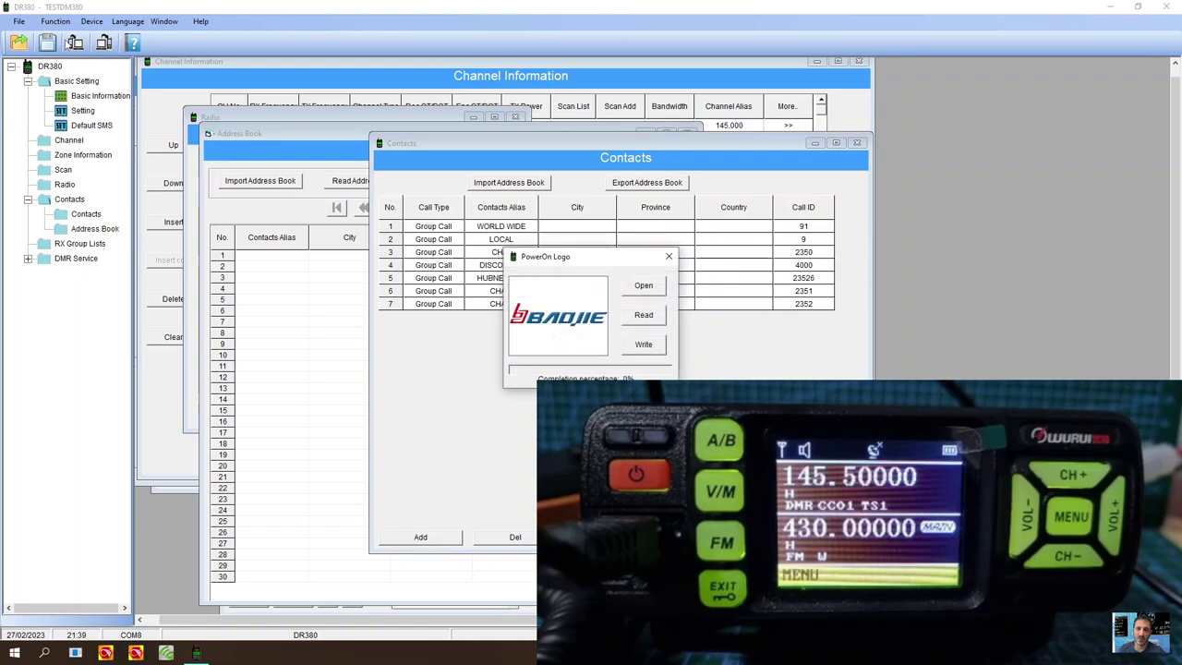
pyautogui.click(669, 257)
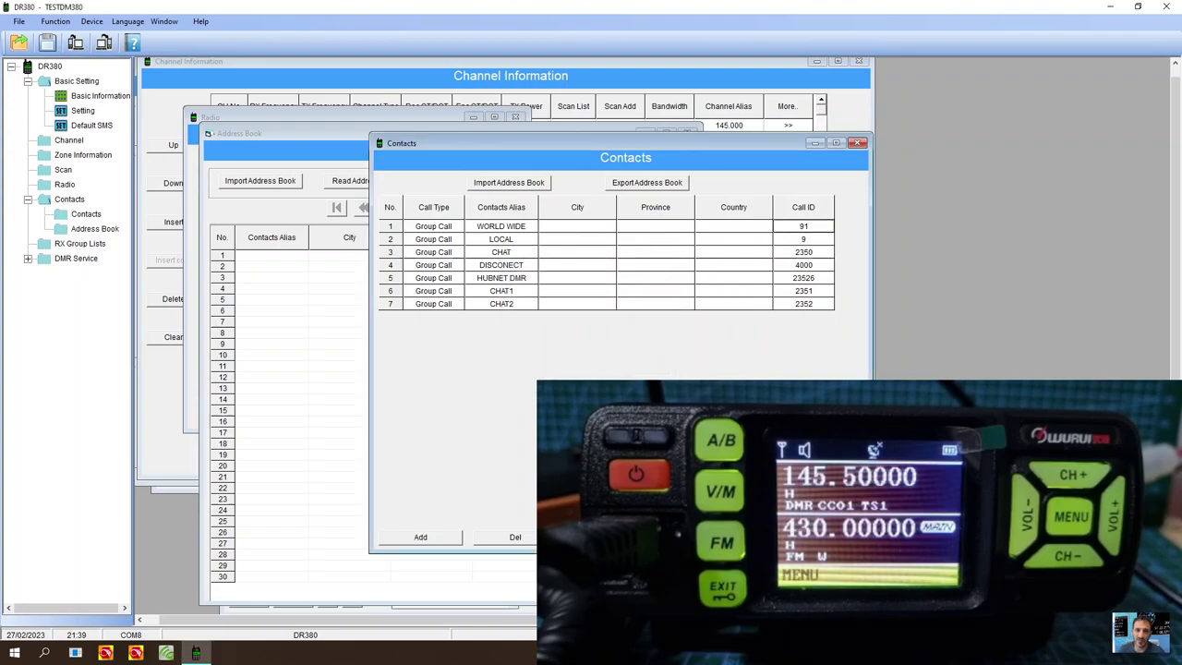